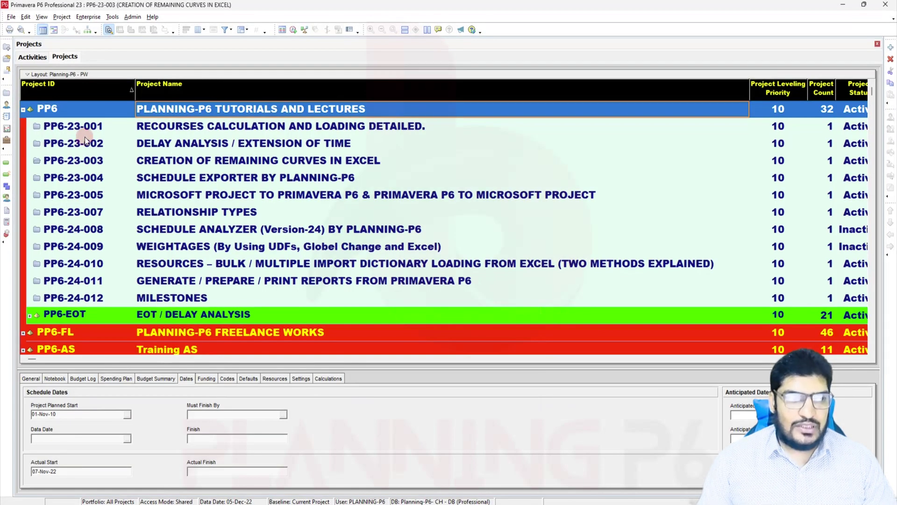
Start importing a Primavera PM (XER) file and choose PP6-24-013 from the Desktop as the import file.
click(11, 16)
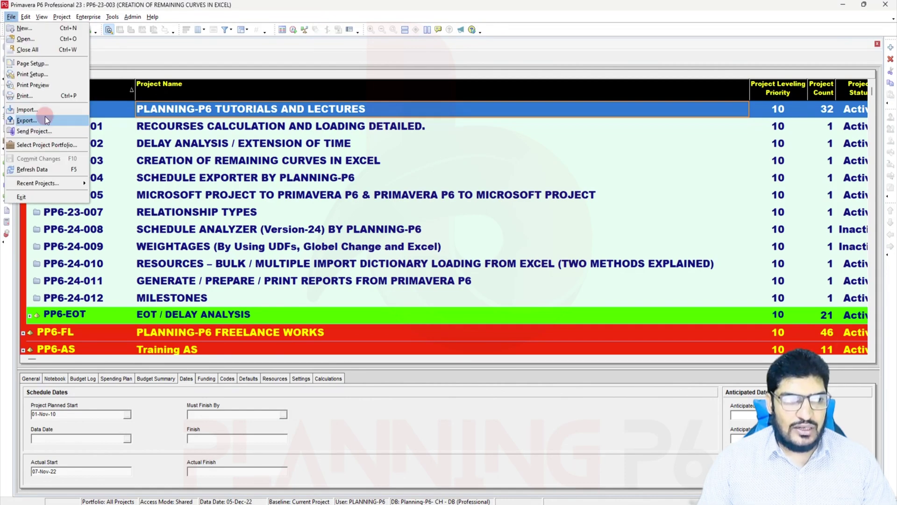
click(46, 111)
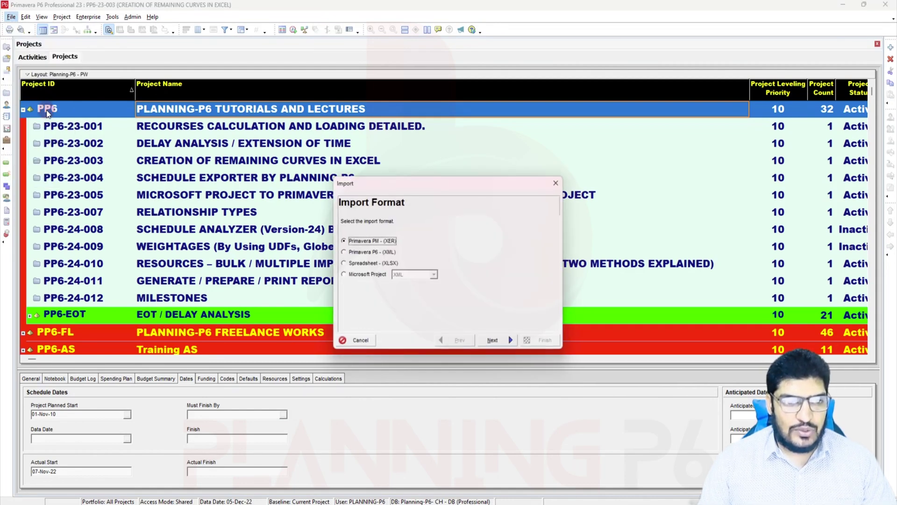
click(501, 343)
click(496, 343)
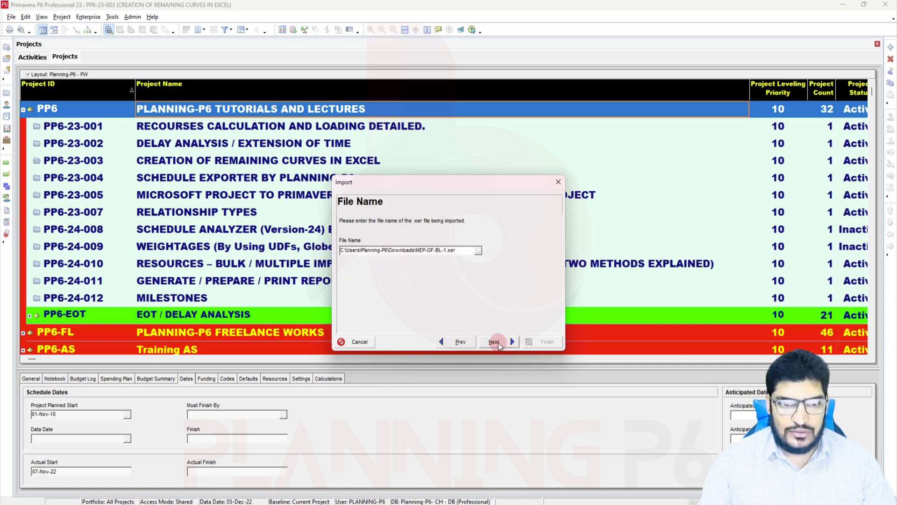
click(478, 253)
click(342, 177)
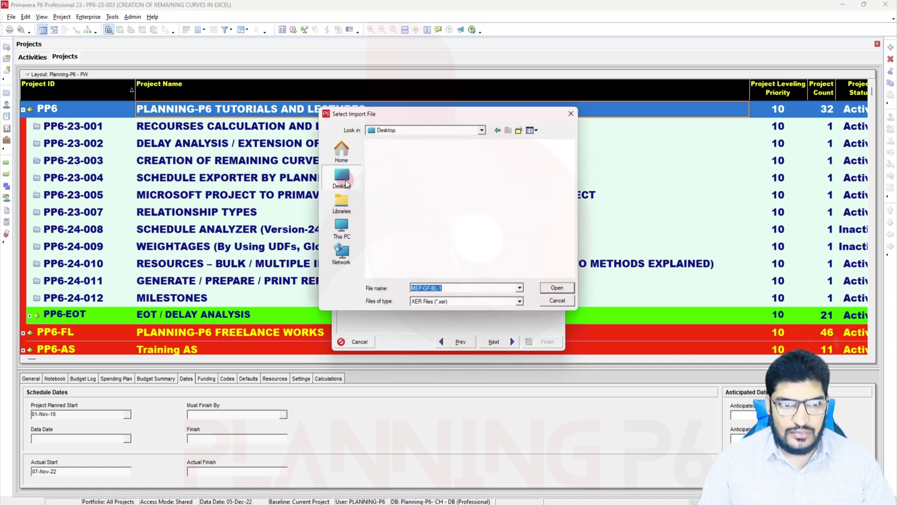
scroll(421, 207, down, 5)
click(421, 266)
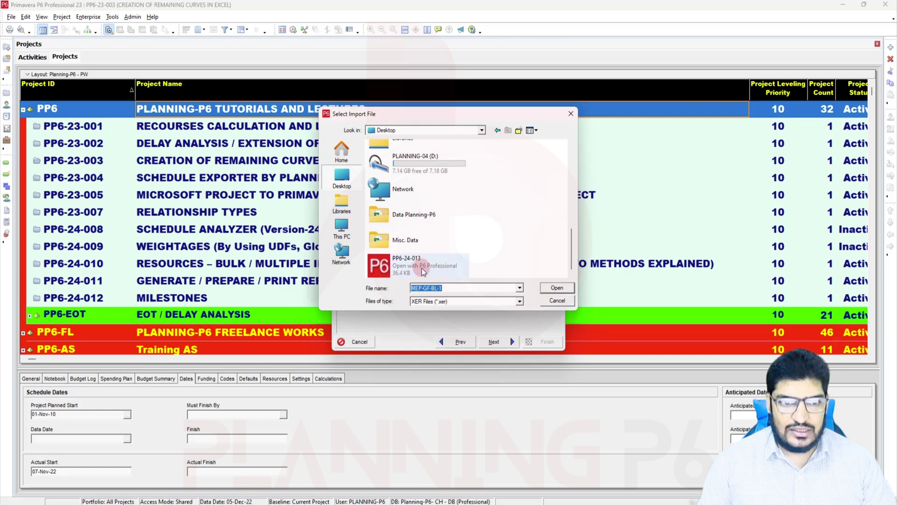
click(559, 288)
click(514, 342)
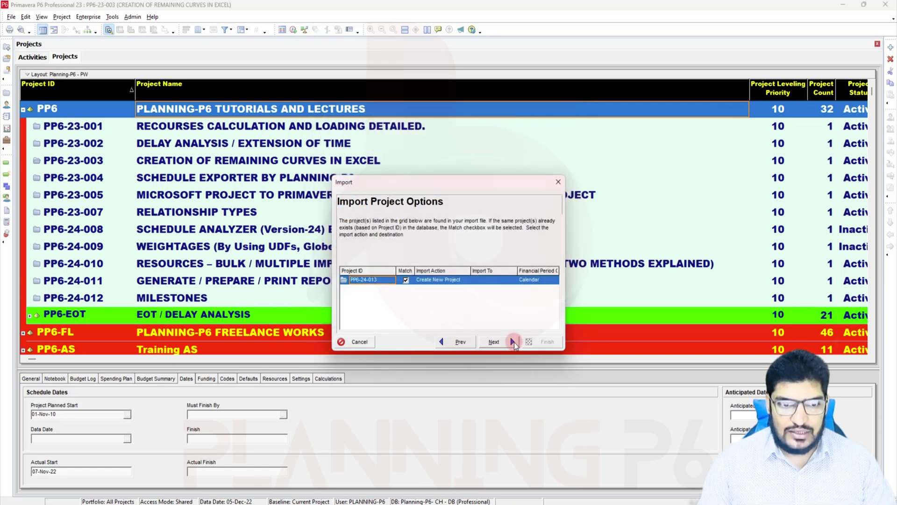
Import the project as a new project into the PP6 EPS using the Default Configuration, and close the import wizard.
click(495, 280)
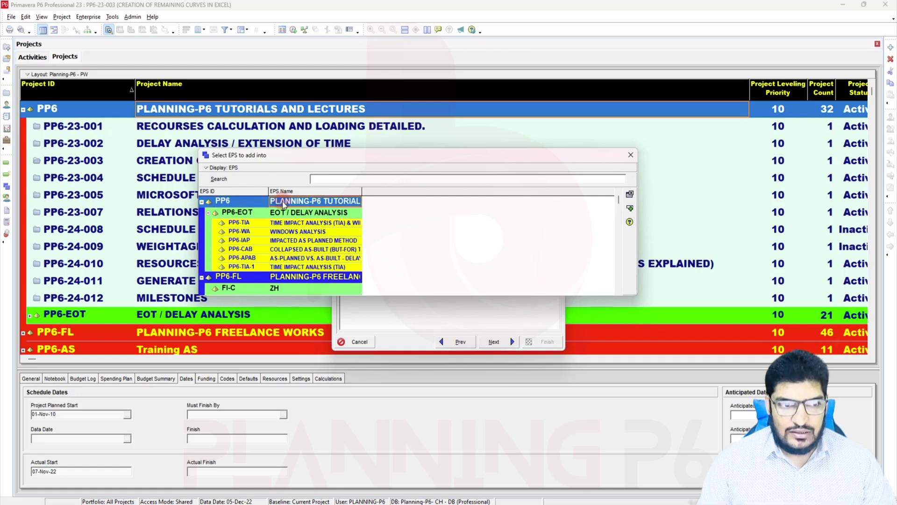
click(631, 208)
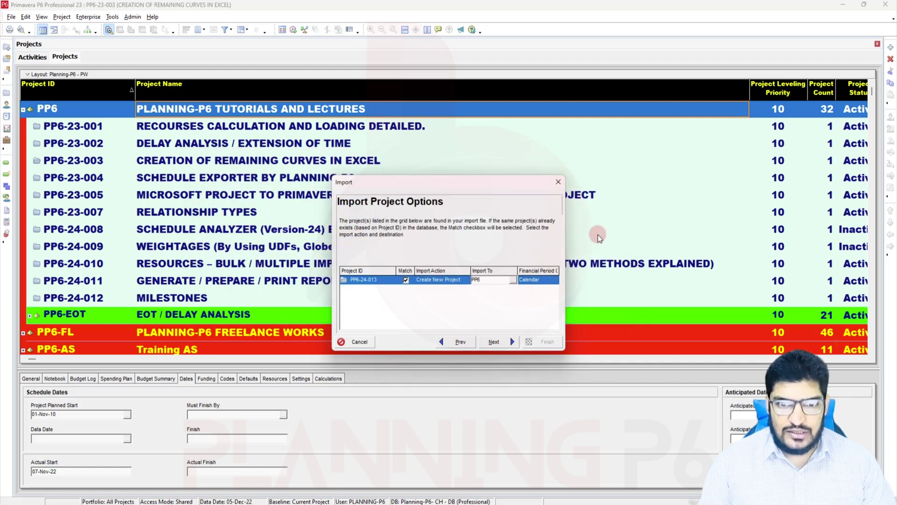
click(516, 345)
click(495, 342)
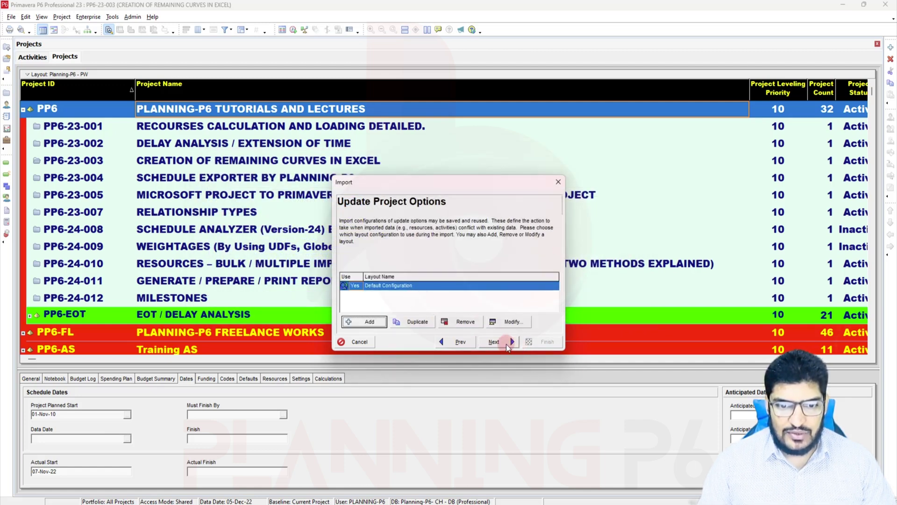
click(542, 342)
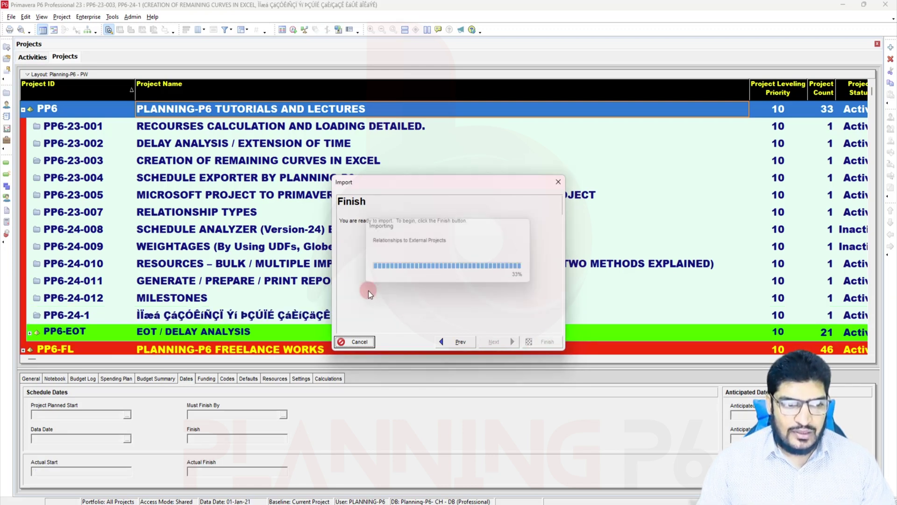
click(542, 341)
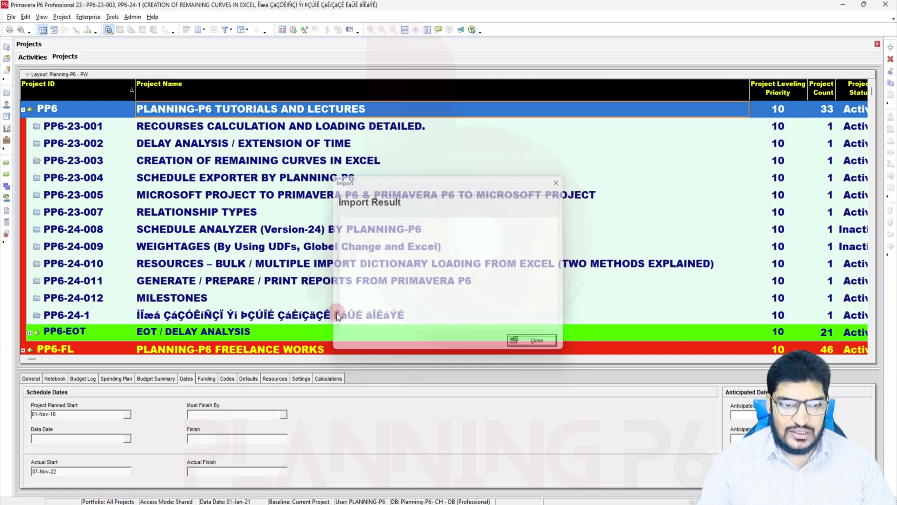
Open the newly imported project PP6-24-1 from the project list in the activities view.
click(298, 315)
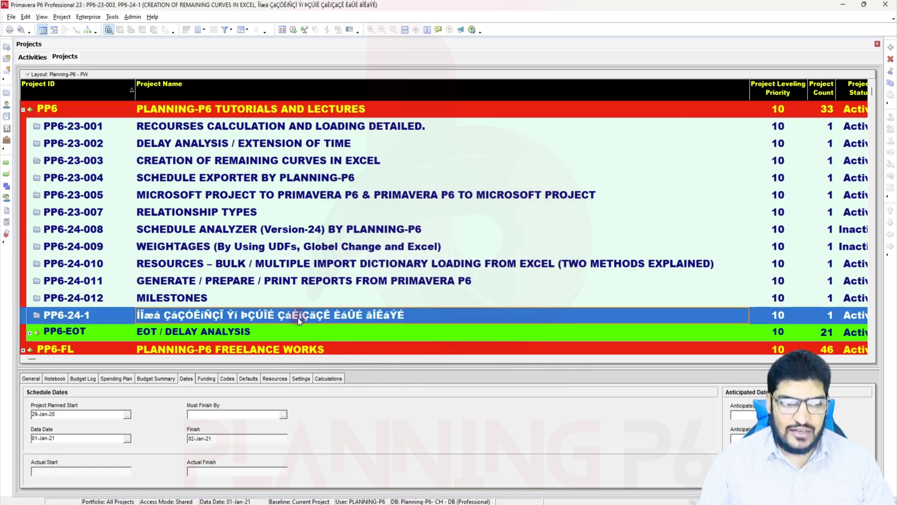
right_click(171, 319)
click(220, 74)
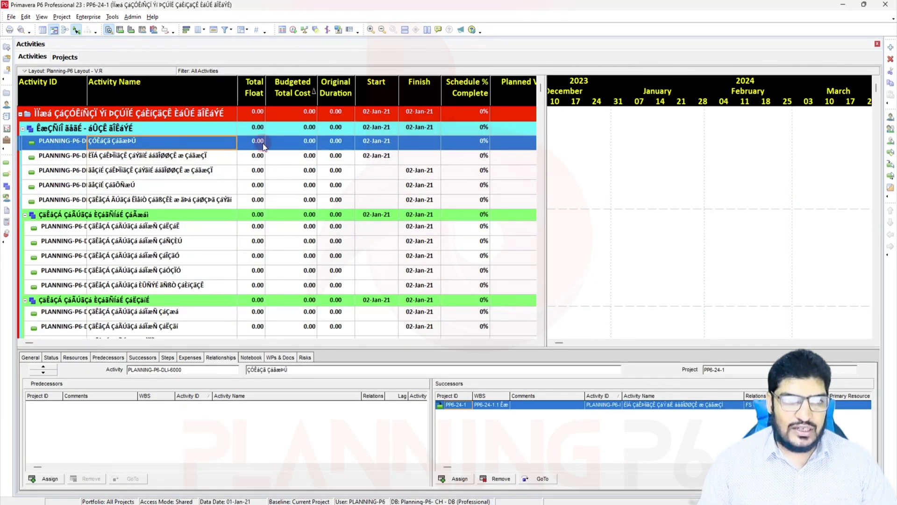
Reload the saved layout Planning-P6 Layout - V.R, discarding the unsaved column sorting and width changes.
click(242, 90)
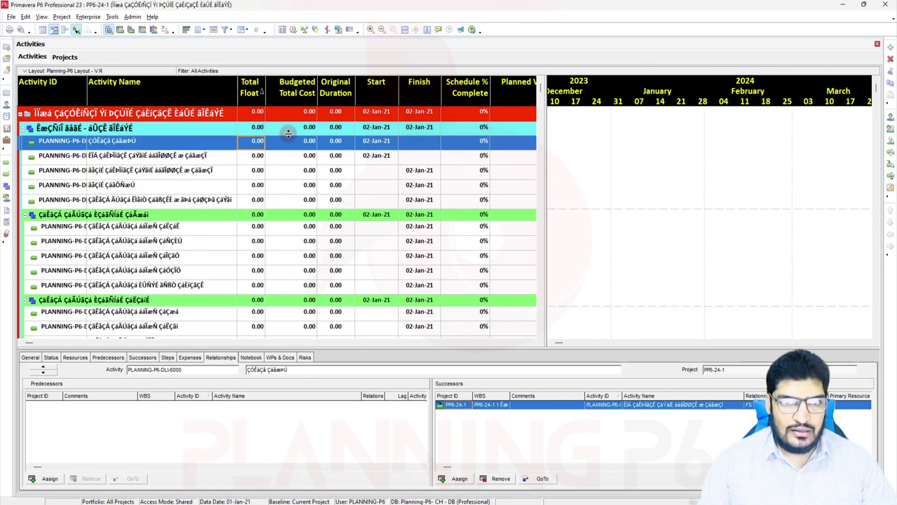
drag(237, 84, 269, 84)
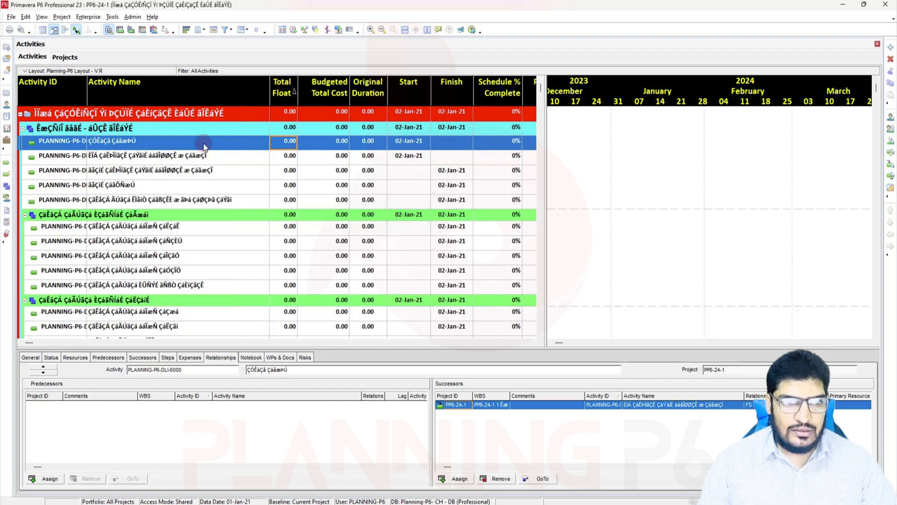
click(42, 16)
mouse_move(70, 40)
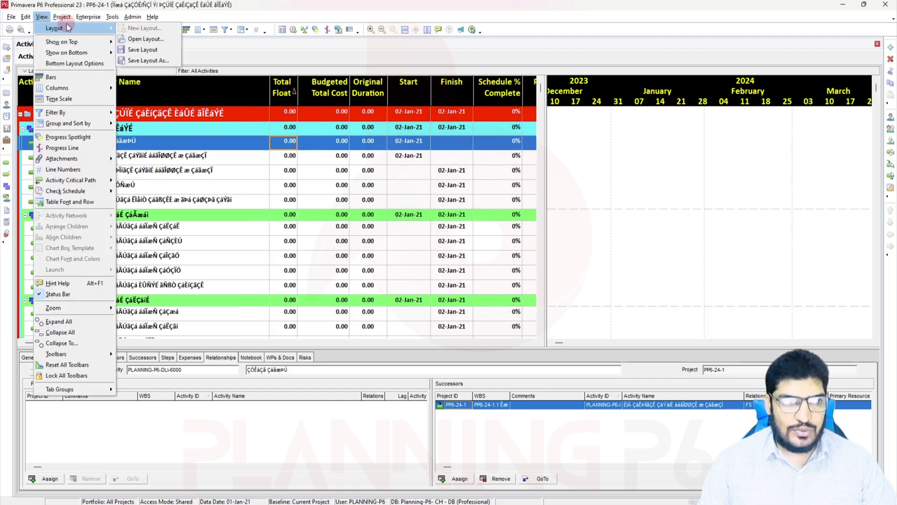
click(142, 40)
click(451, 271)
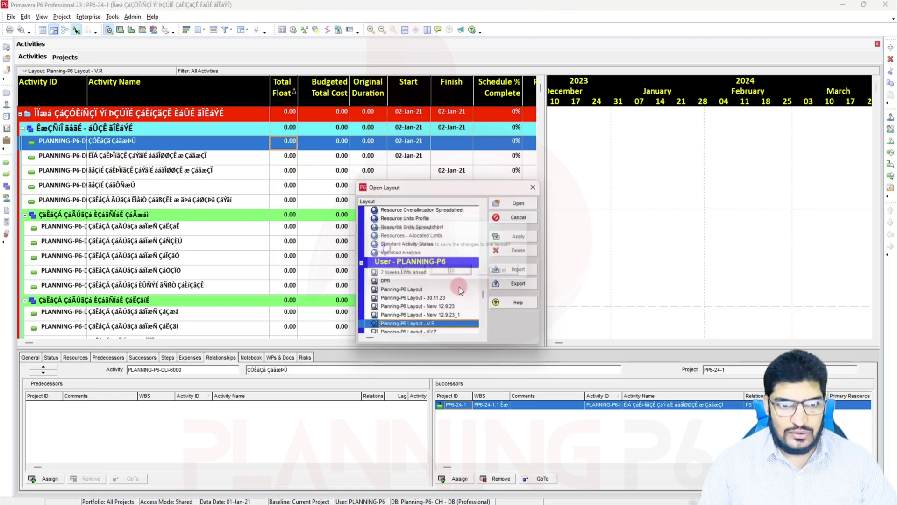
click(522, 236)
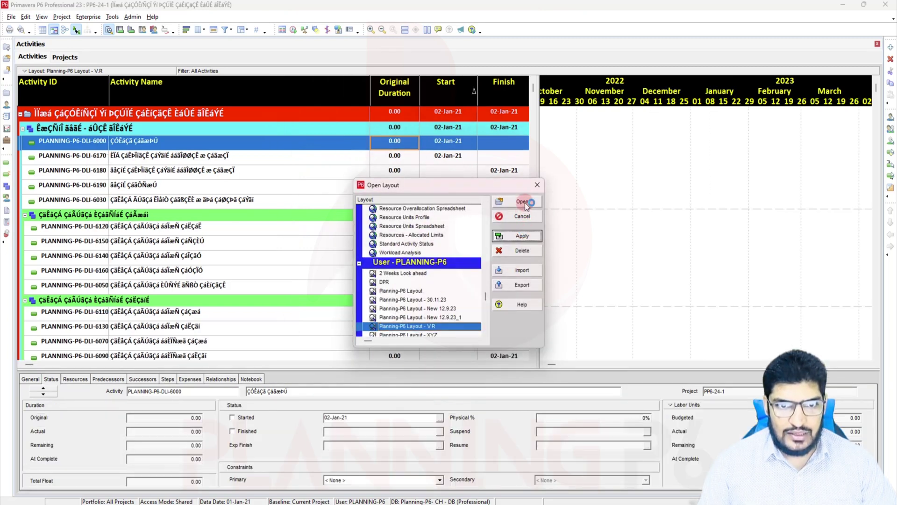
click(525, 202)
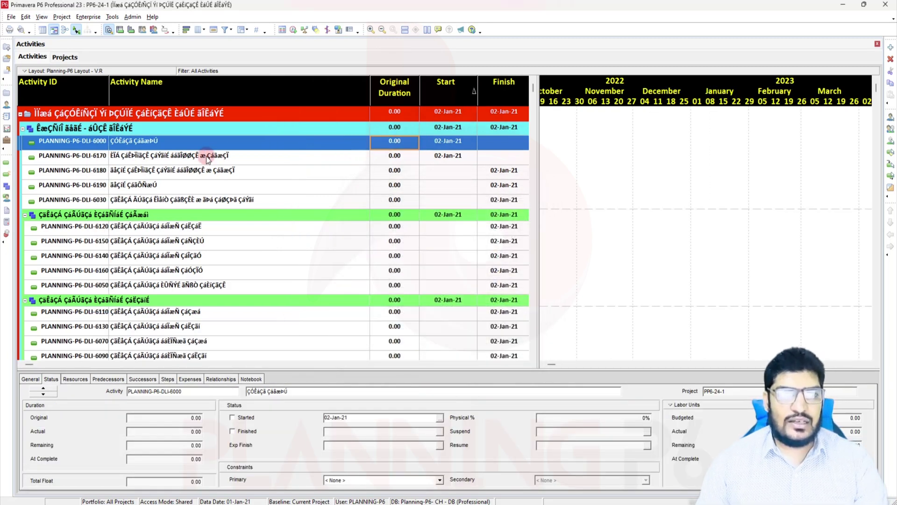
Look through the imported activity names and widen the Activity ID column to fit the full IDs.
scroll(185, 159, down, 3)
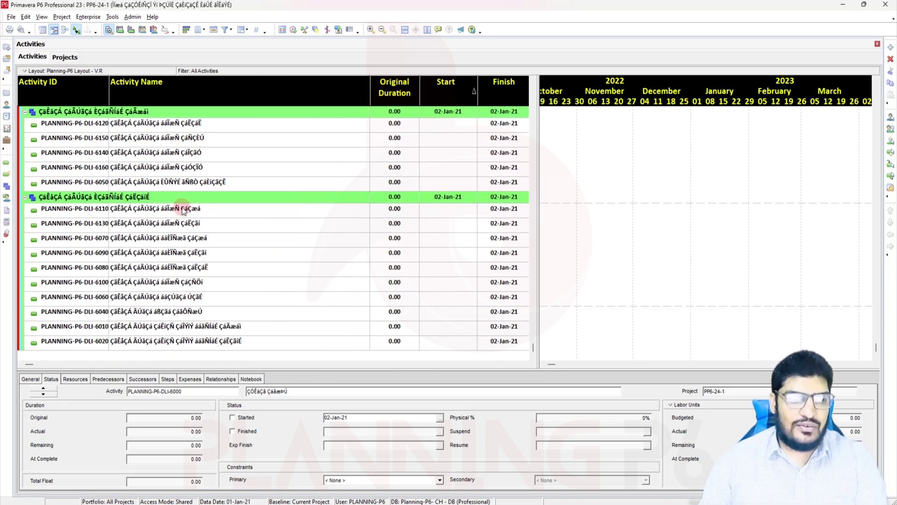
scroll(185, 201, up, 3)
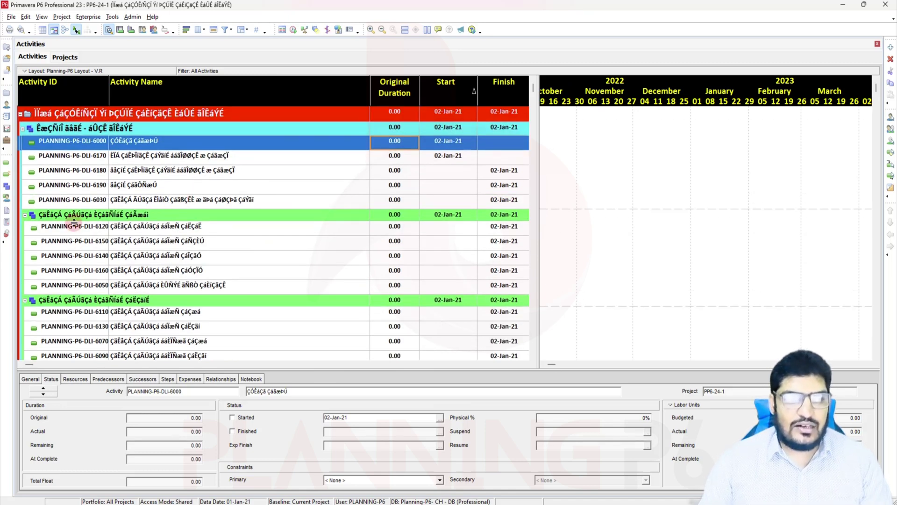
drag(108, 93, 128, 94)
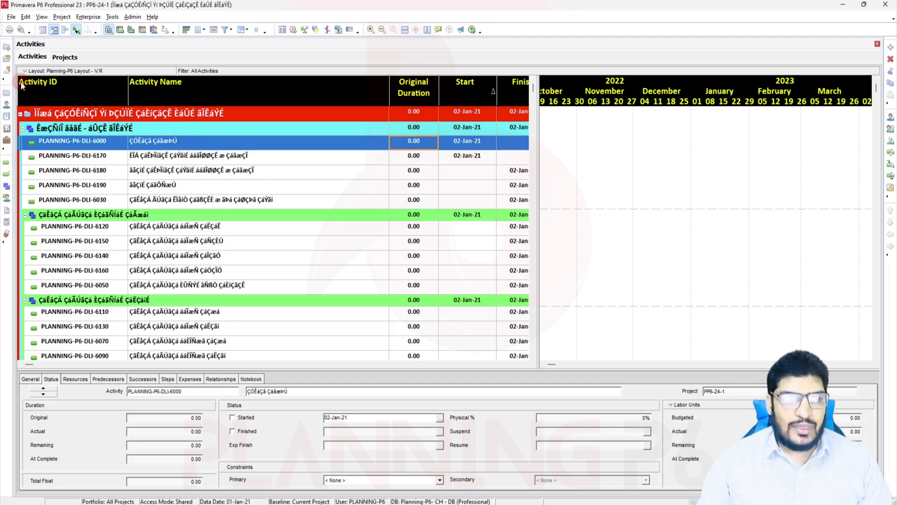
Leave Primavera for the Windows desktop, search for "lang" and open the language and keyboard options in Windows Settings.
click(863, 4)
key(super+Down)
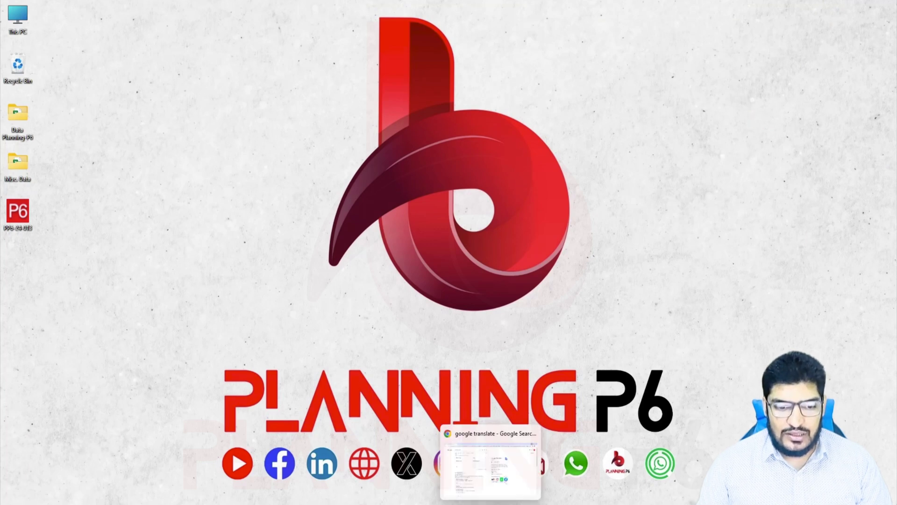
key(super+s)
text(lan)
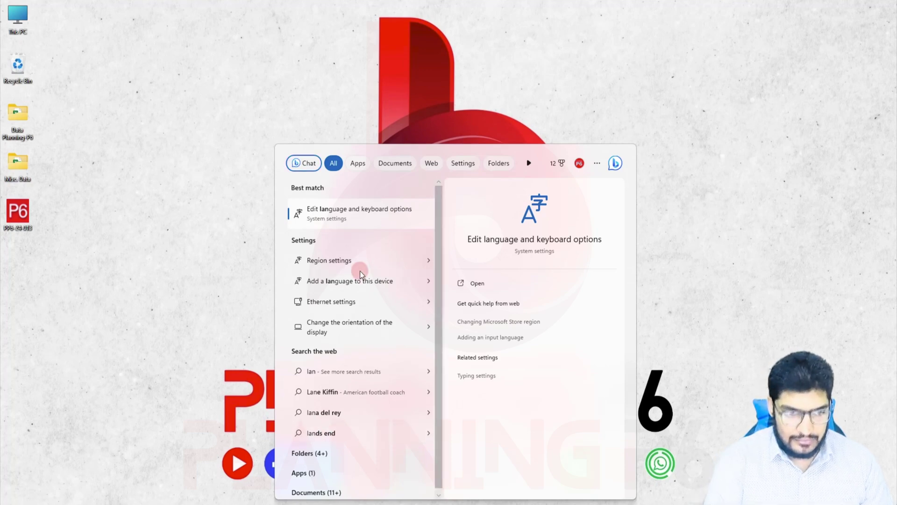
text(g)
click(348, 211)
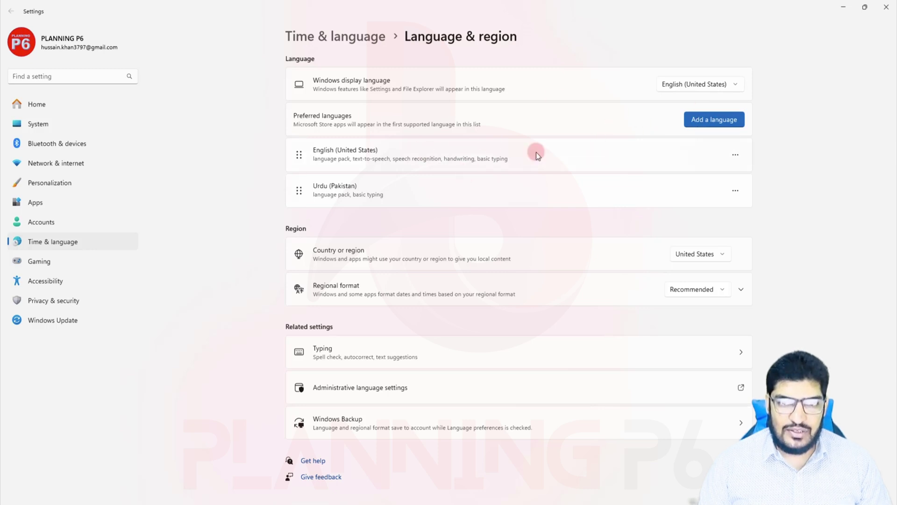
Open the system locale setting for non-Unicode programs from the administrative language settings, authorizing it with the administrator password.
click(354, 388)
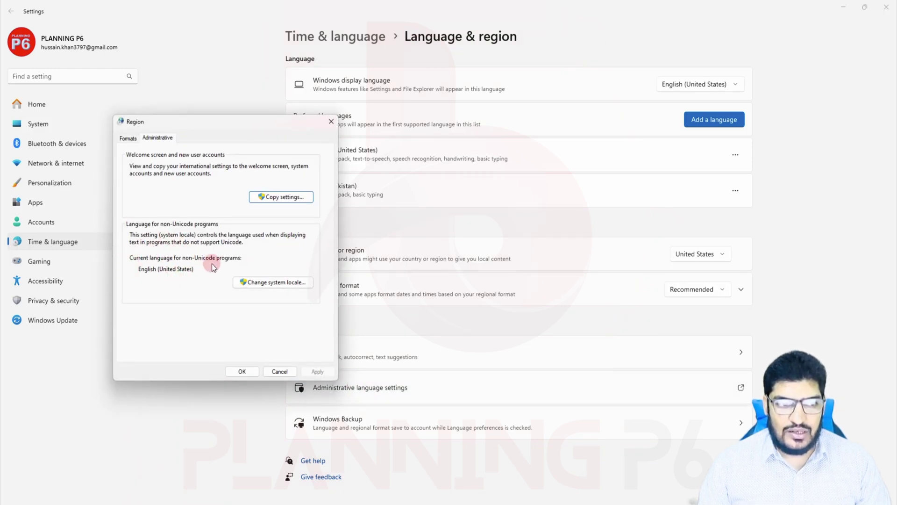
click(260, 282)
text(••••••)
click(201, 401)
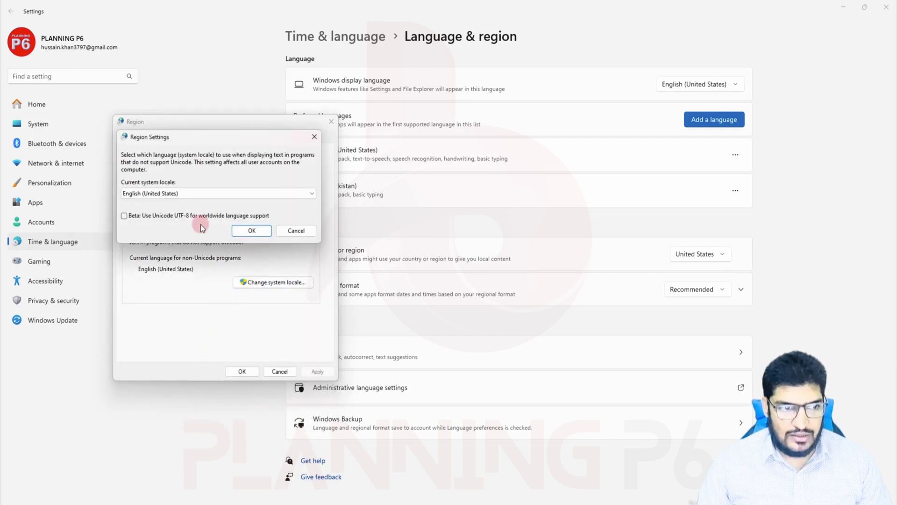
Set the system locale to Arabic (Saudi Arabia), postpone the Windows restart, and close the Region dialog.
click(296, 195)
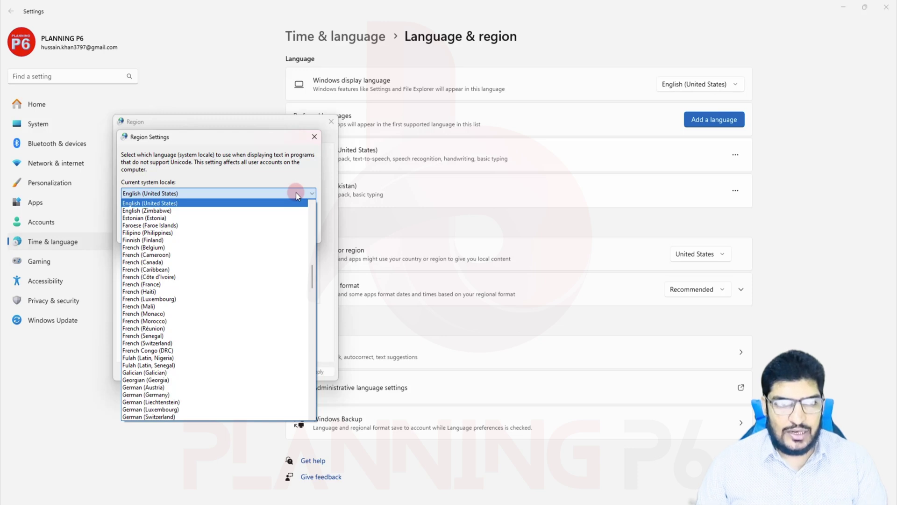
scroll(296, 192, up, 10)
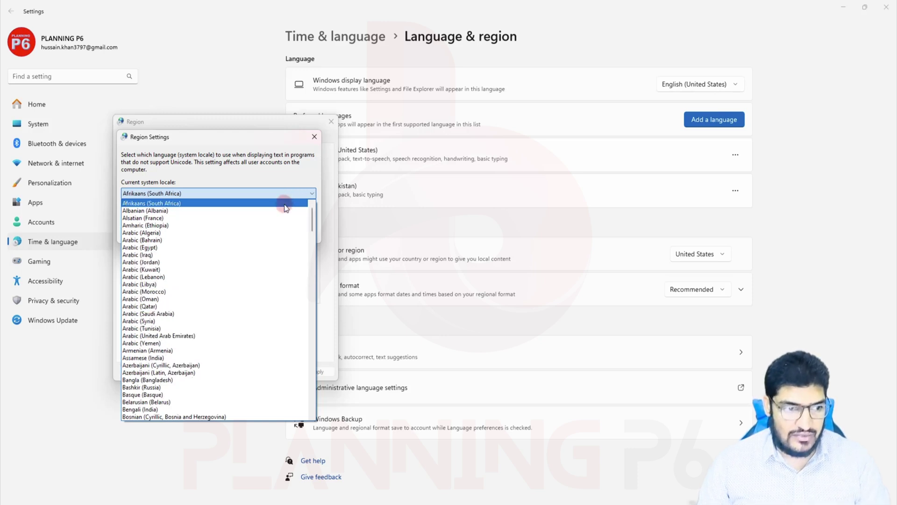
click(172, 313)
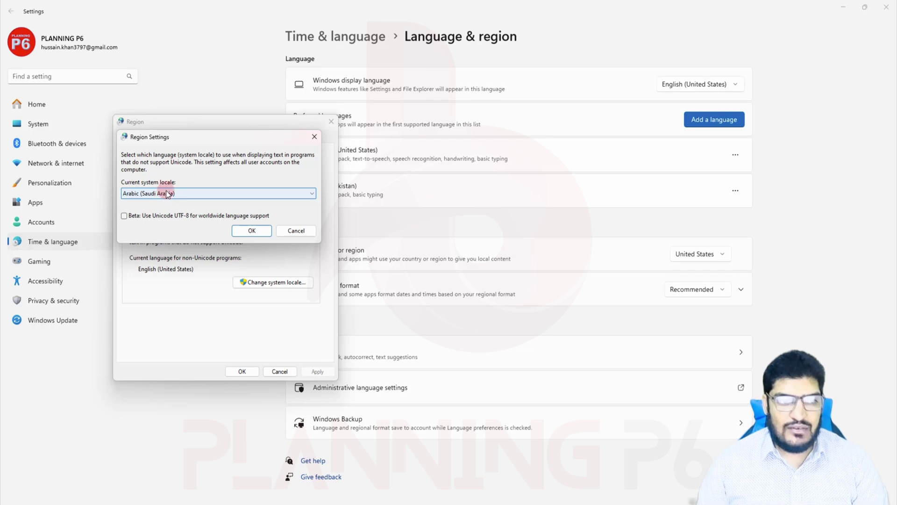
click(252, 231)
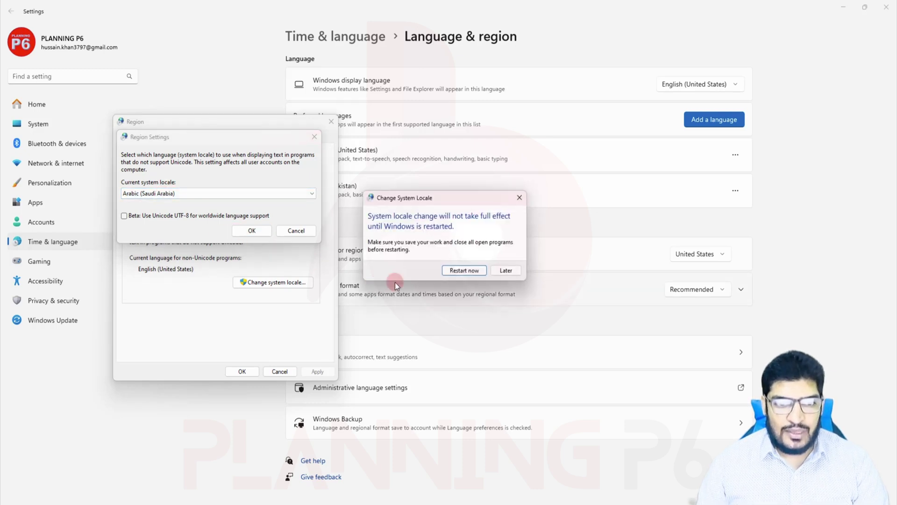
click(505, 271)
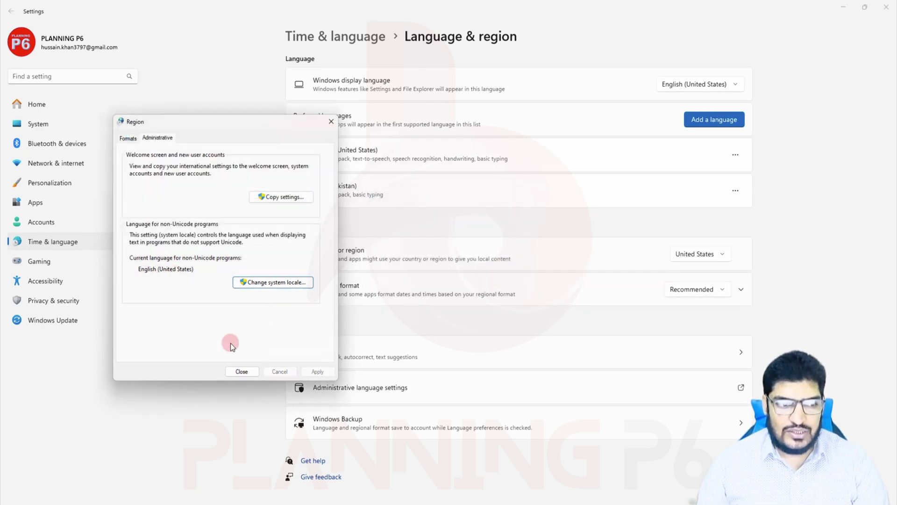
click(243, 371)
Reopen the system locale setting for non-Unicode programs from the administrative language settings, authorizing it with the administrator password.
click(380, 388)
click(180, 179)
text(•)
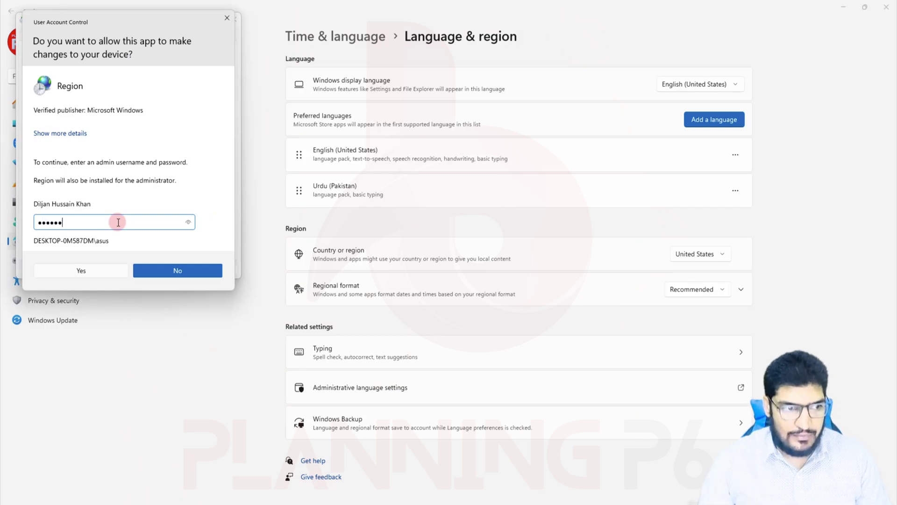
click(87, 267)
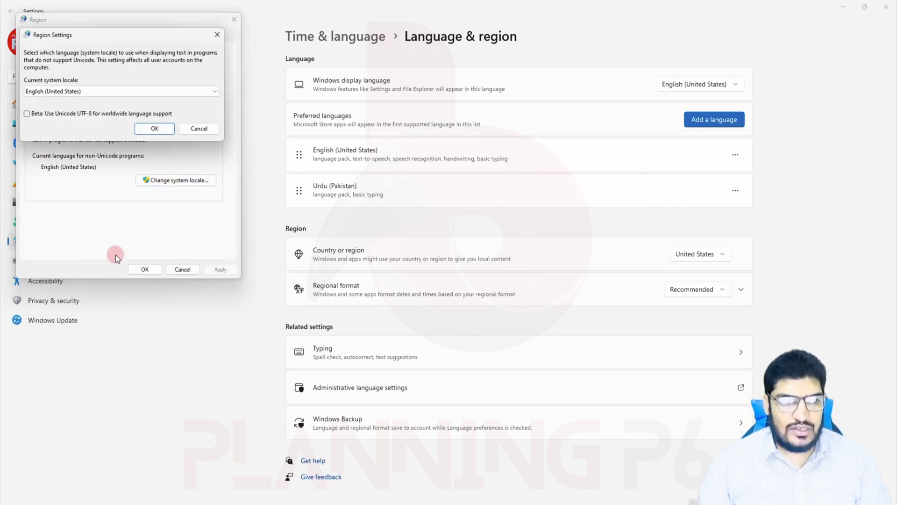
Choose Arabic (Saudi Arabia) as the current system locale for non-Unicode programs.
click(170, 92)
scroll(170, 101, up, 20)
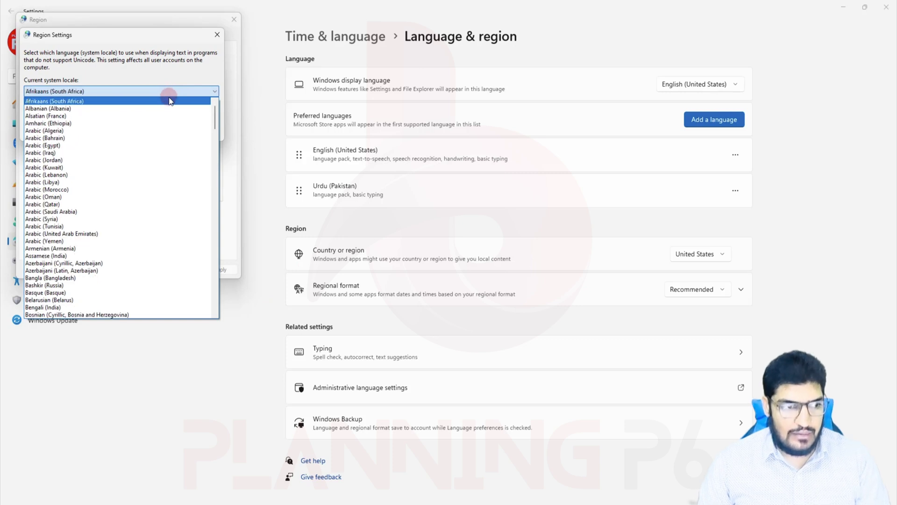
click(94, 211)
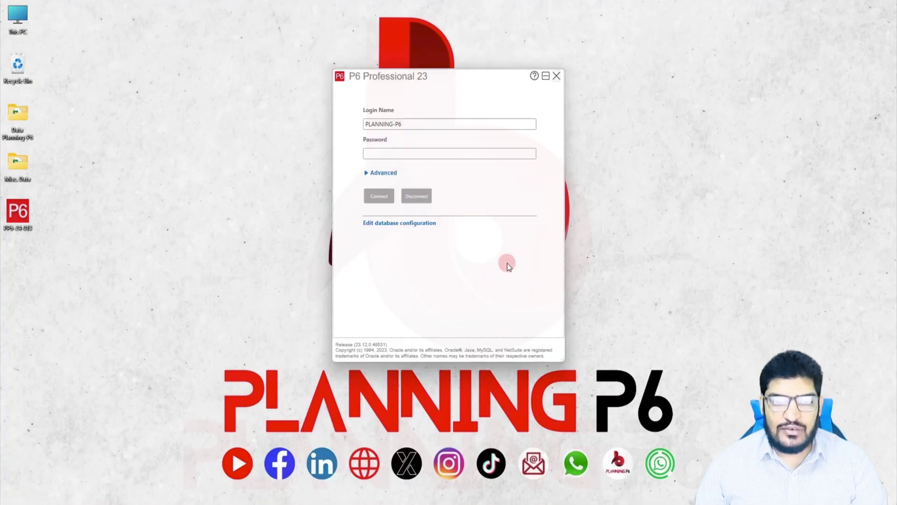
Expand the advanced login options of P6 Professional, and show the project list in the Primavera window.
click(374, 173)
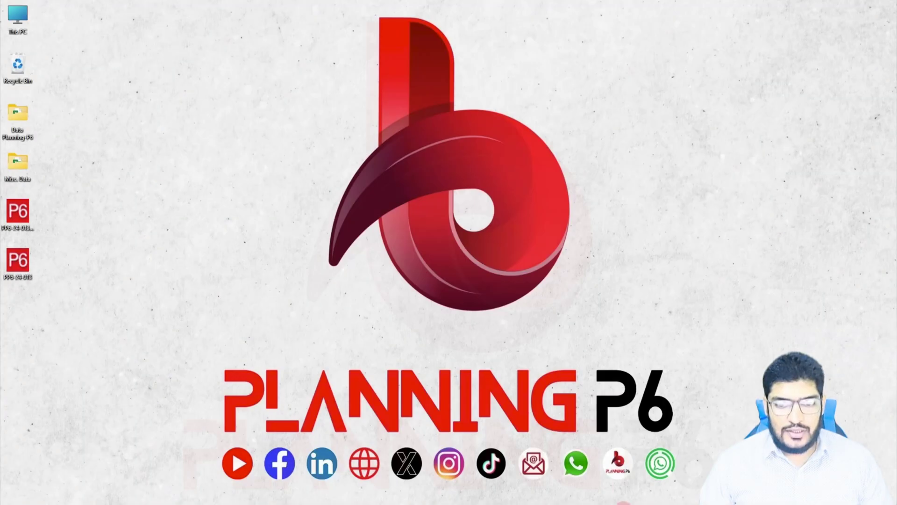
key(alt+Tab)
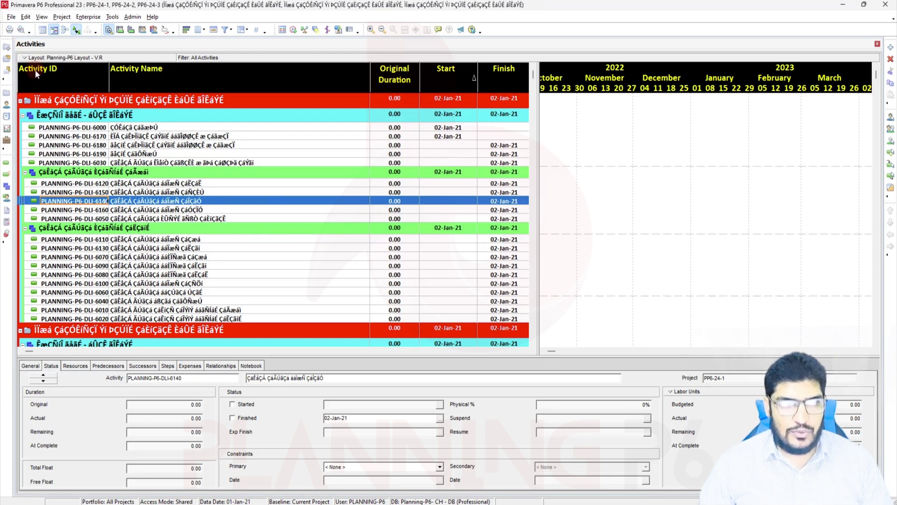
click(7, 93)
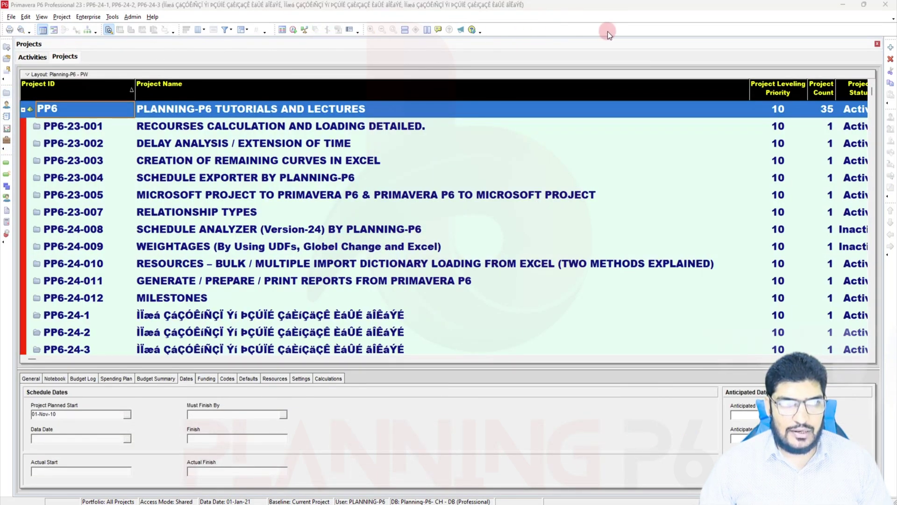
Delete the three projects with garbled names, PP6-24-1, PP6-24-2 and PP6-24-3, from the PP6 group.
scroll(325, 320, down, 1)
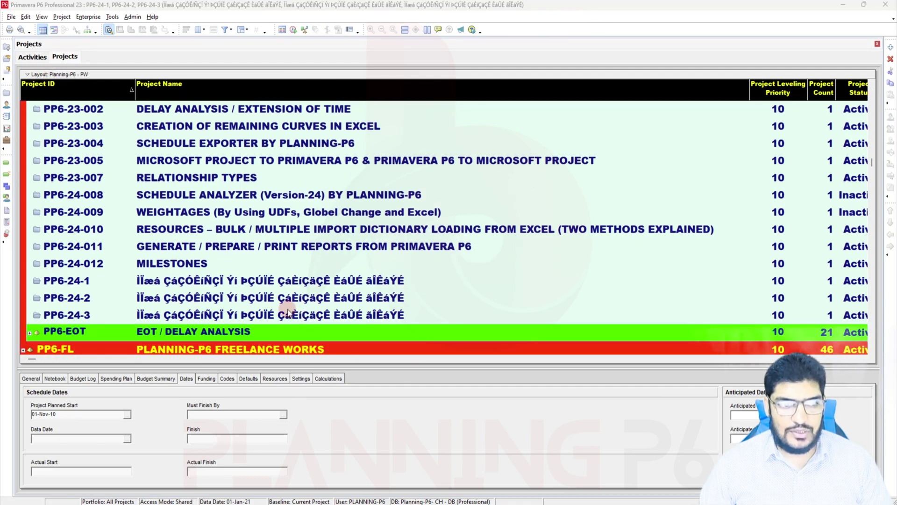
click(273, 282)
key(shift+Down)
key(shift+Down)
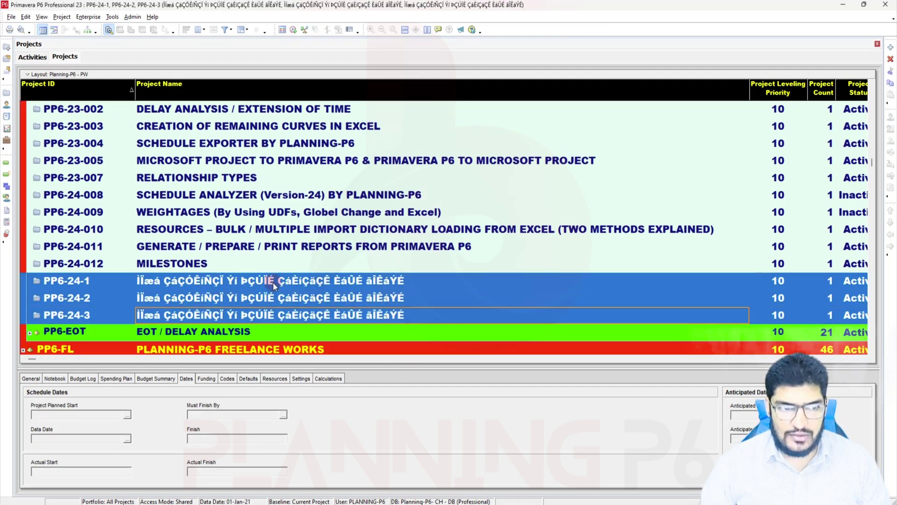
click(891, 59)
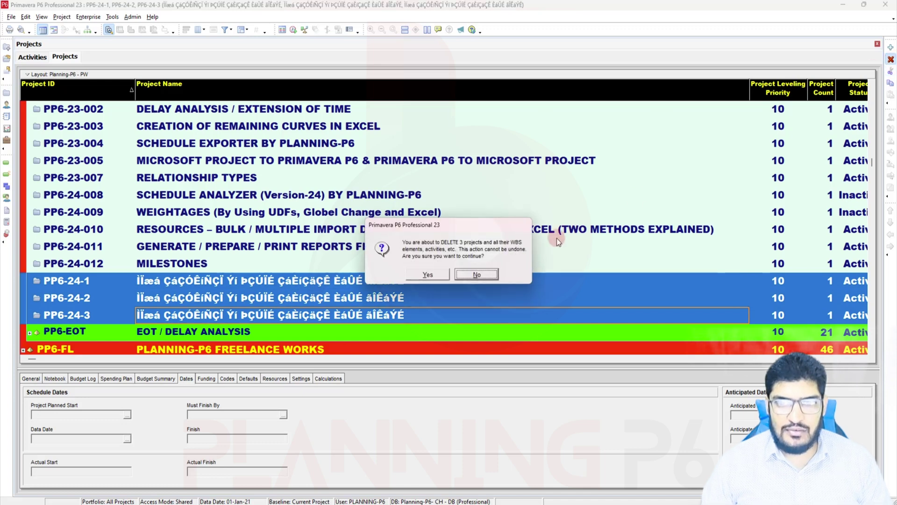
click(425, 274)
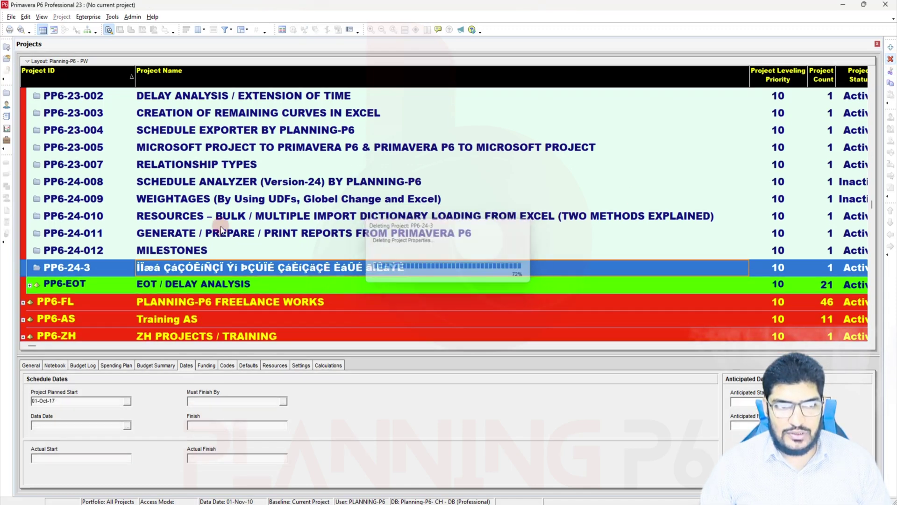
Begin a Primavera PM (XER) import and select the file PP6-24-013 on the Desktop.
click(11, 17)
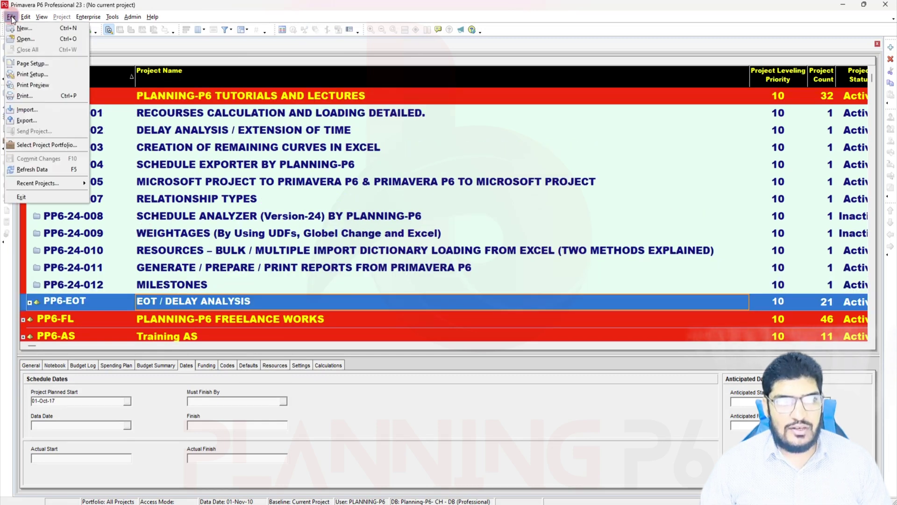
click(36, 110)
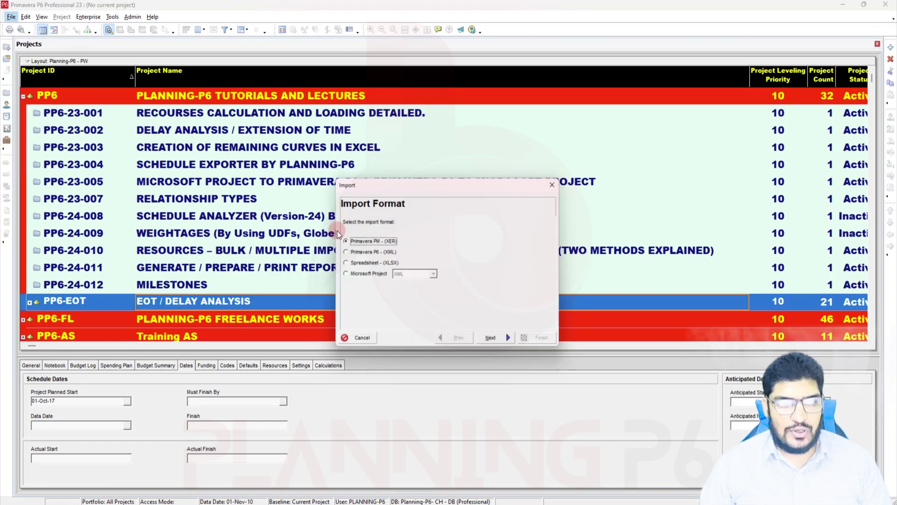
click(496, 341)
click(496, 341)
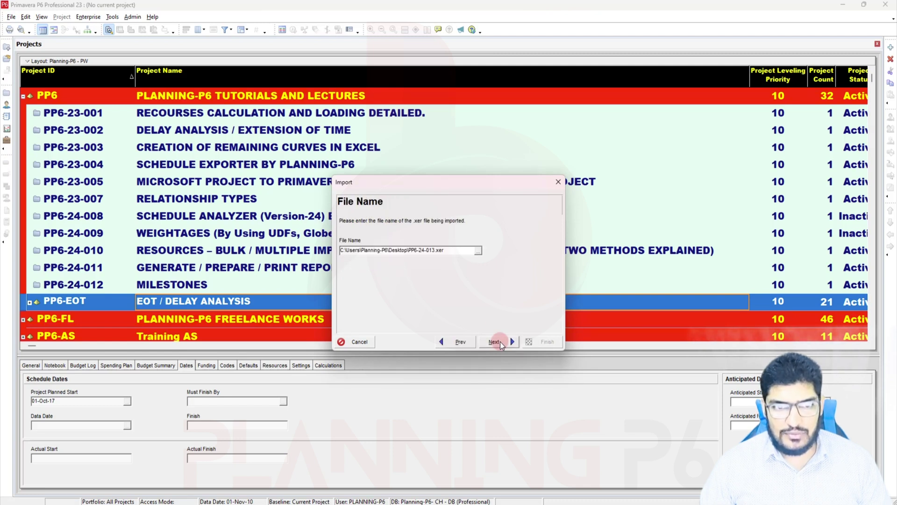
click(478, 250)
click(391, 175)
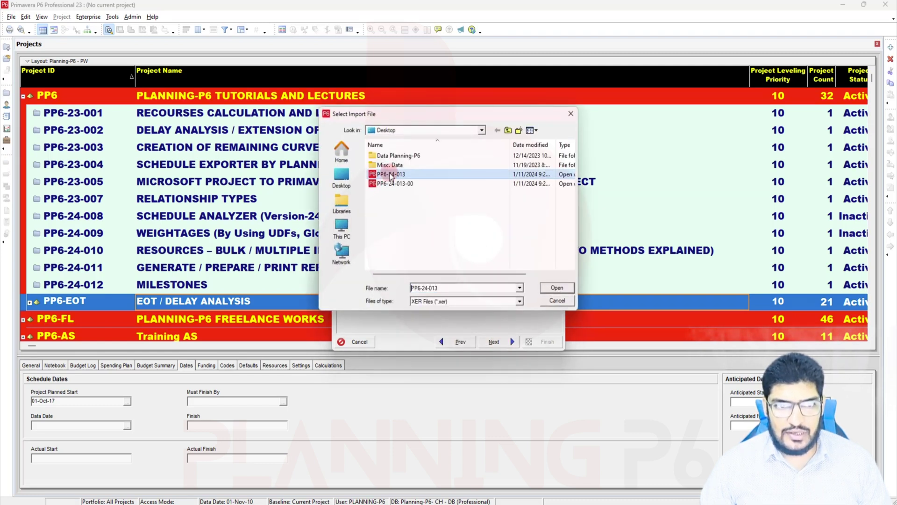
click(556, 288)
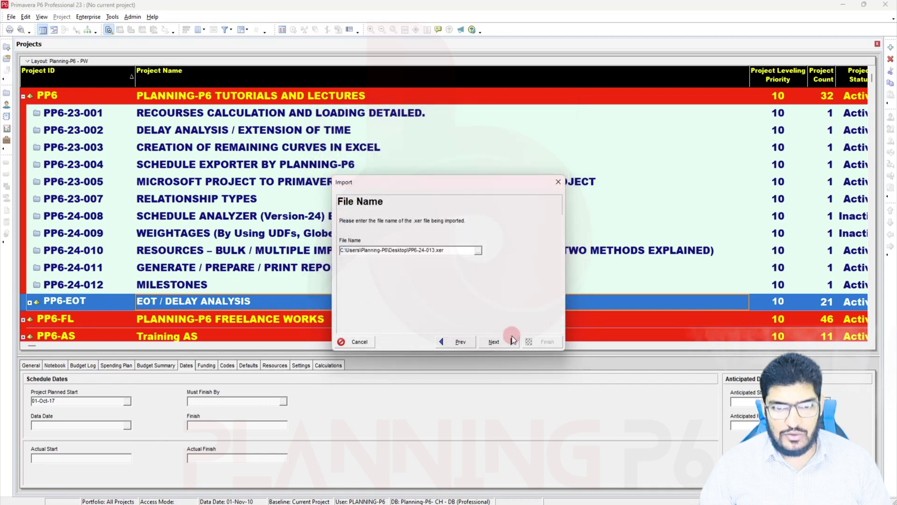
Import the schedule as a new project under the PP6 EPS and close the import wizard.
click(520, 339)
double_click(509, 280)
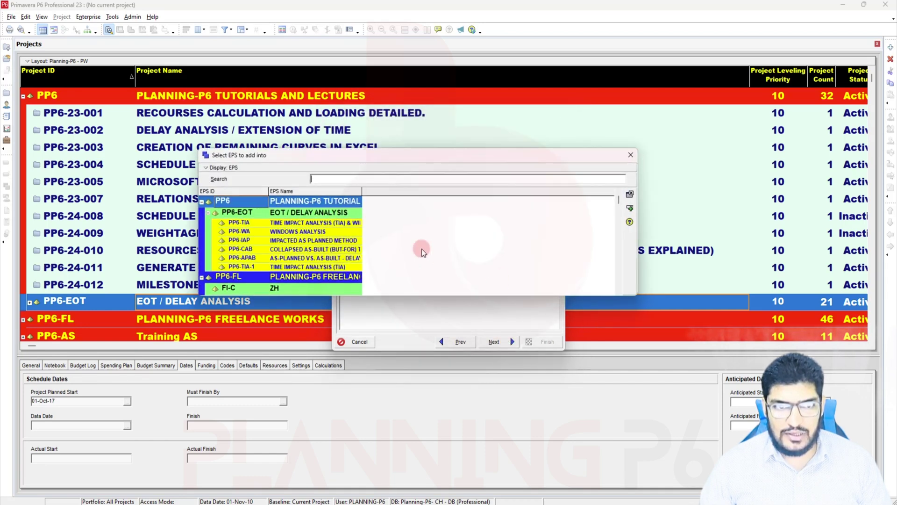
click(628, 208)
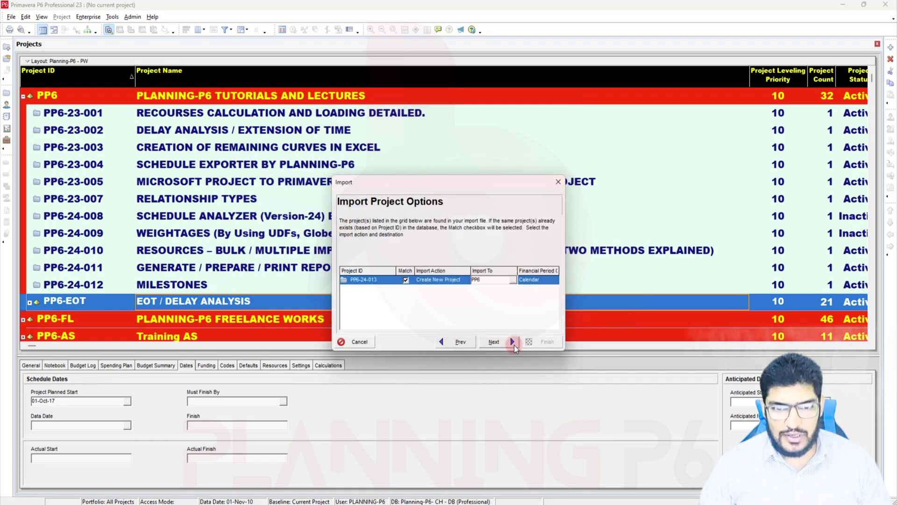
click(513, 342)
click(496, 342)
click(534, 341)
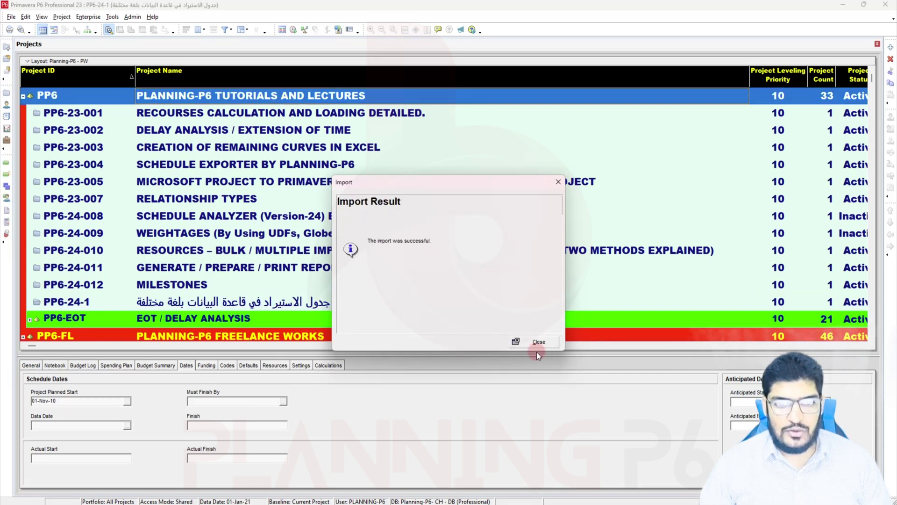
click(537, 341)
Open the imported project PP6-24-1 in the Activities view.
click(286, 303)
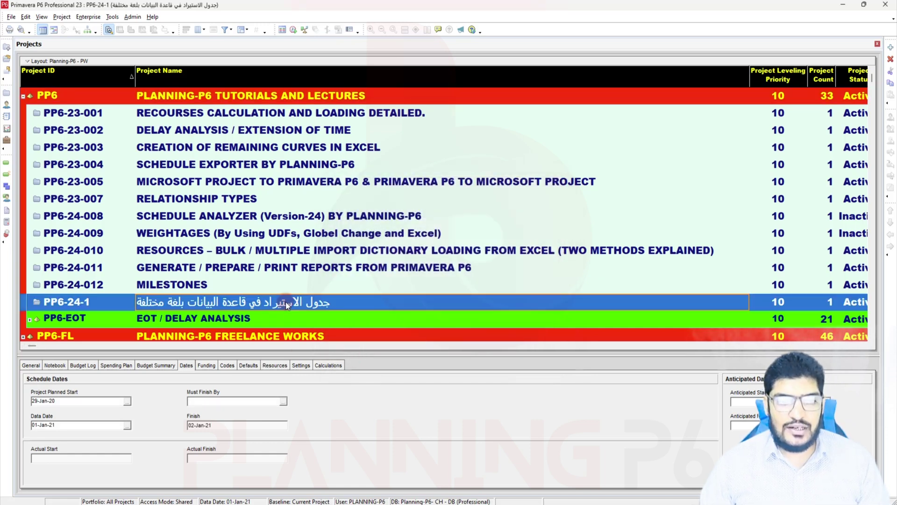
right_click(285, 302)
click(338, 62)
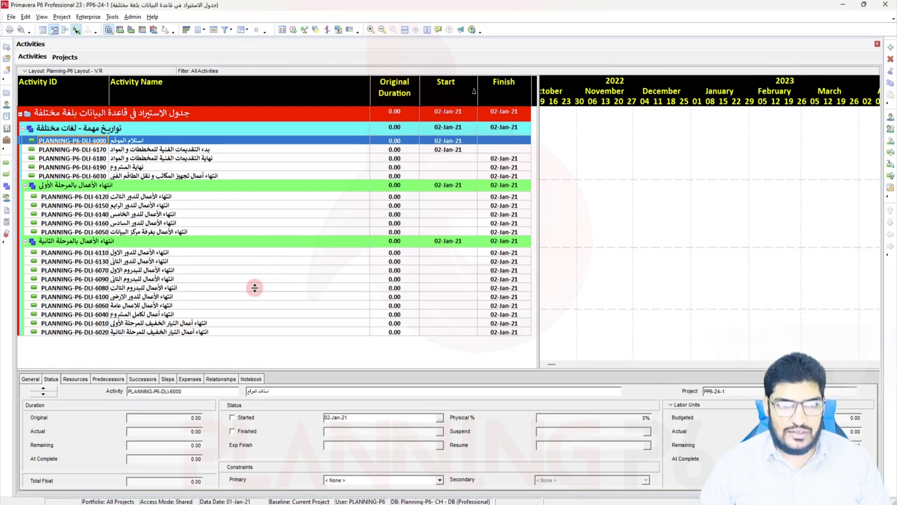
Adjust the activity table's font and row settings so that the activity rows are taller.
right_click(229, 216)
click(250, 388)
click(394, 274)
click(522, 233)
click(519, 198)
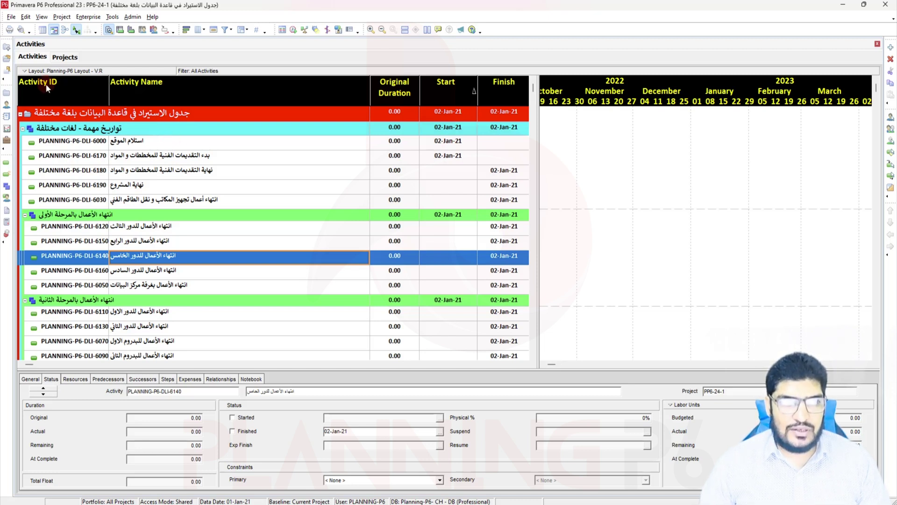
Open the project's WBS and check how the Arabic names of its elements are displayed.
click(8, 186)
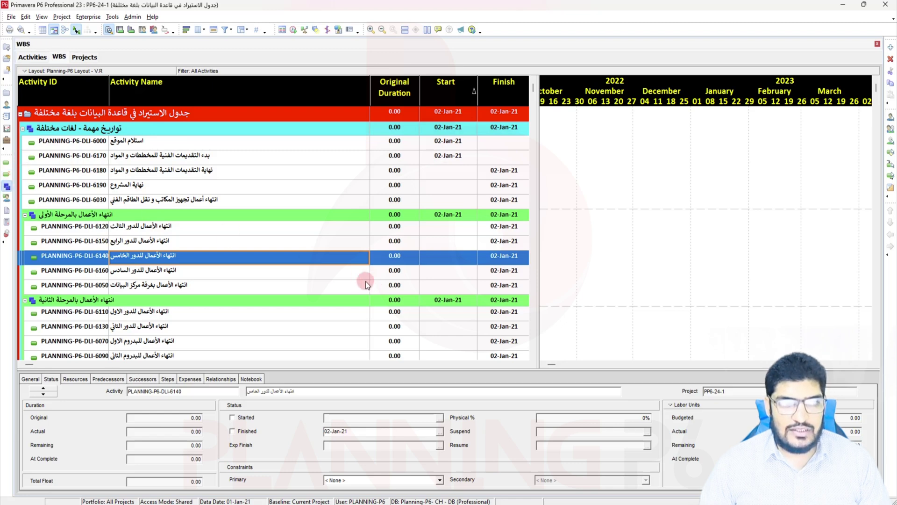
click(189, 110)
click(180, 122)
click(177, 138)
drag(170, 147, 172, 155)
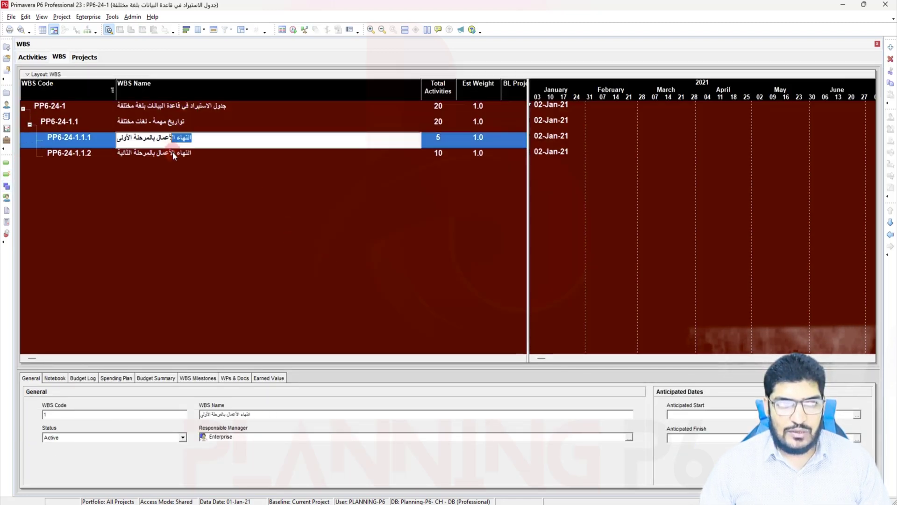
click(185, 152)
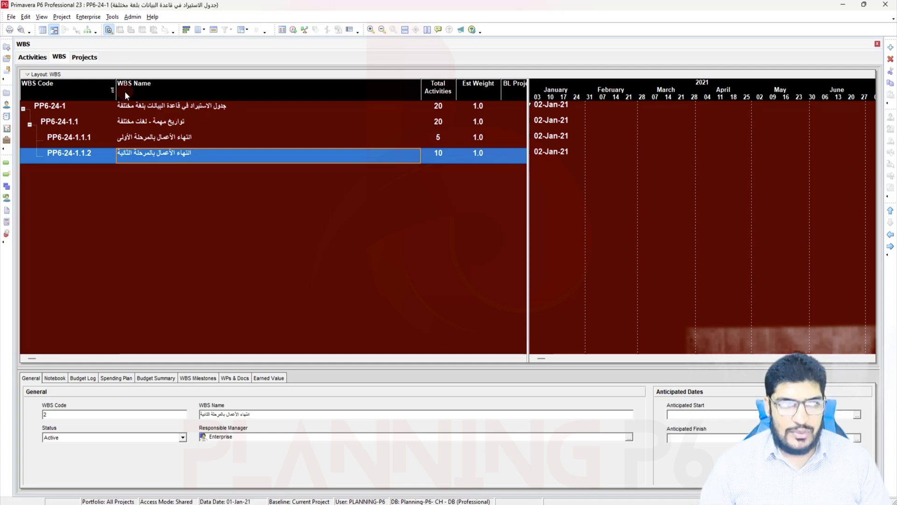
Export the activity table to an Excel file named PP6-File-01 on the Desktop.
click(39, 58)
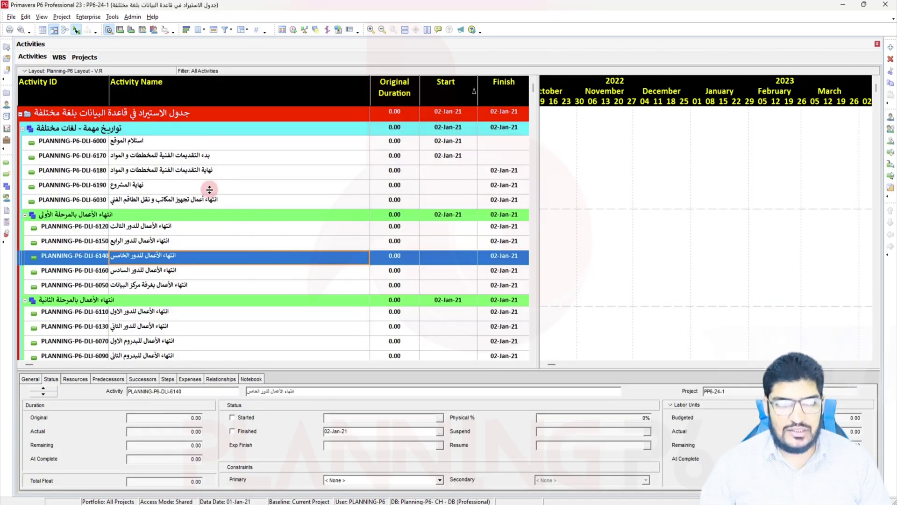
right_click(228, 176)
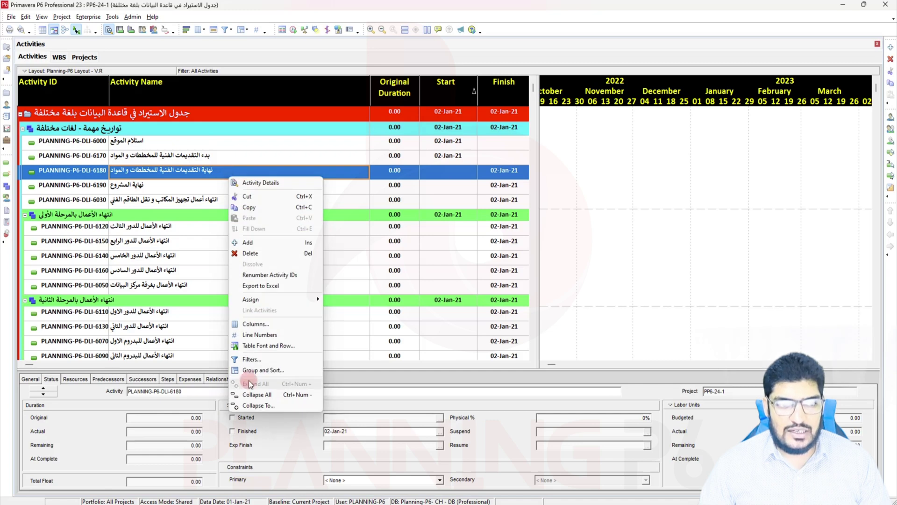
click(270, 287)
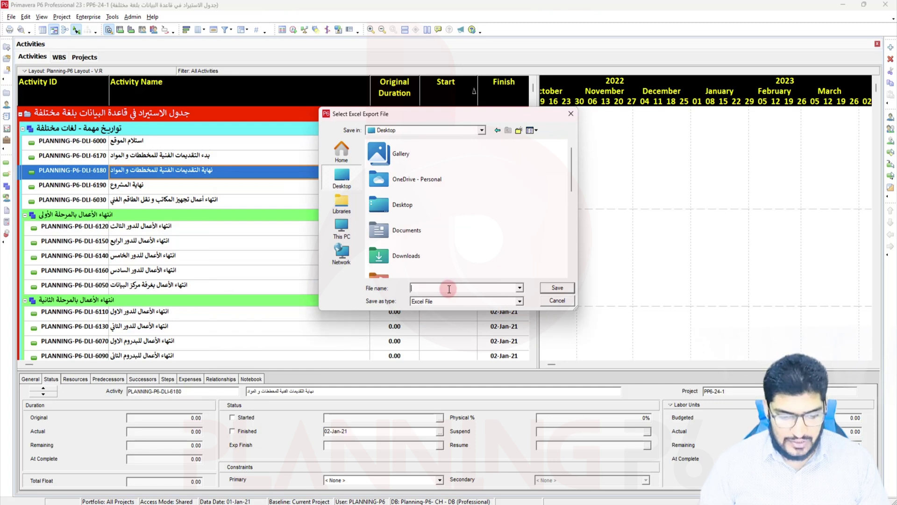
click(449, 288)
text(pp)
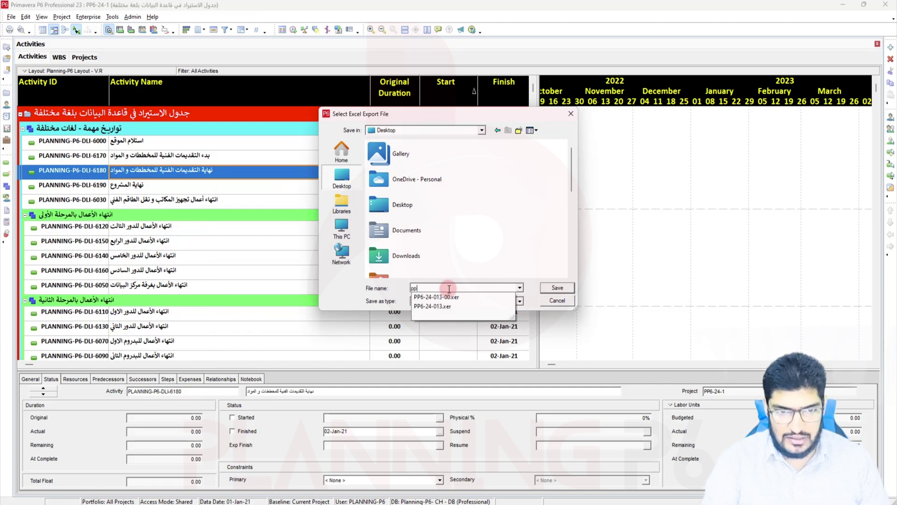
key(BackSpace)
key(BackSpace)
key(BackSpace)
text(PP6)
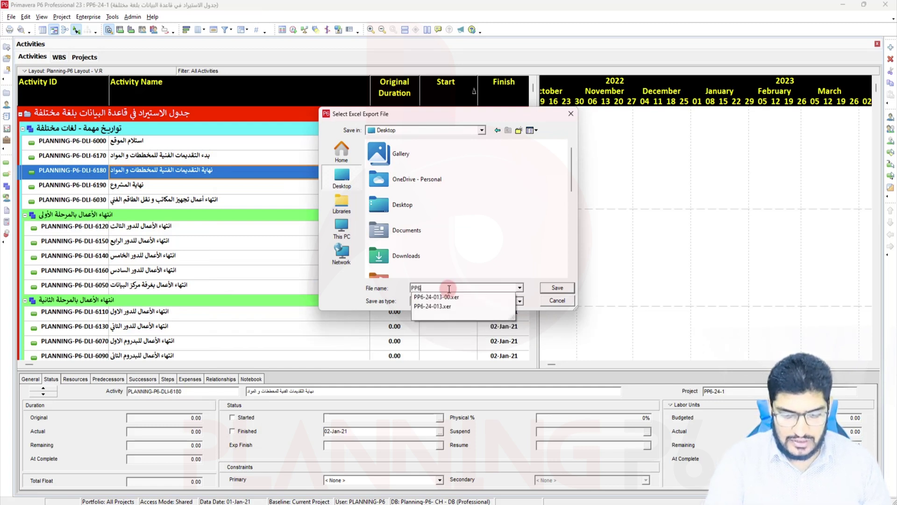
text(-File-01)
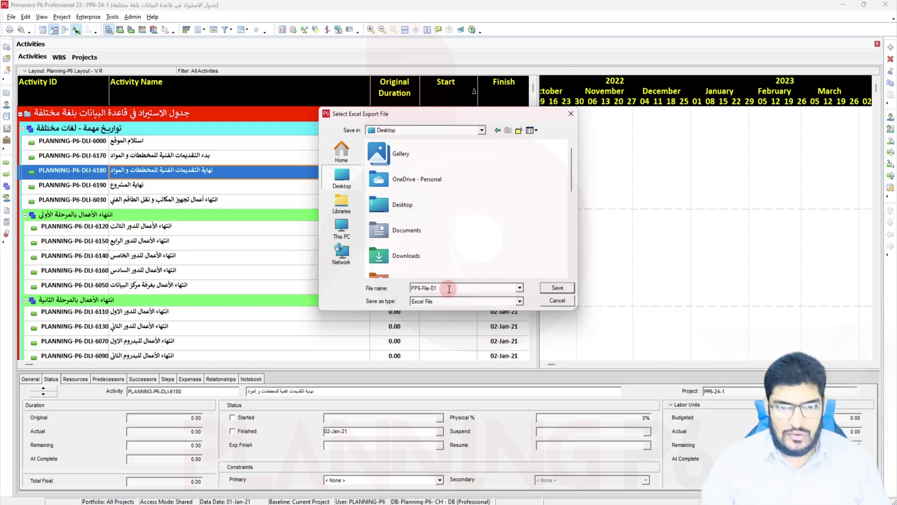
click(560, 288)
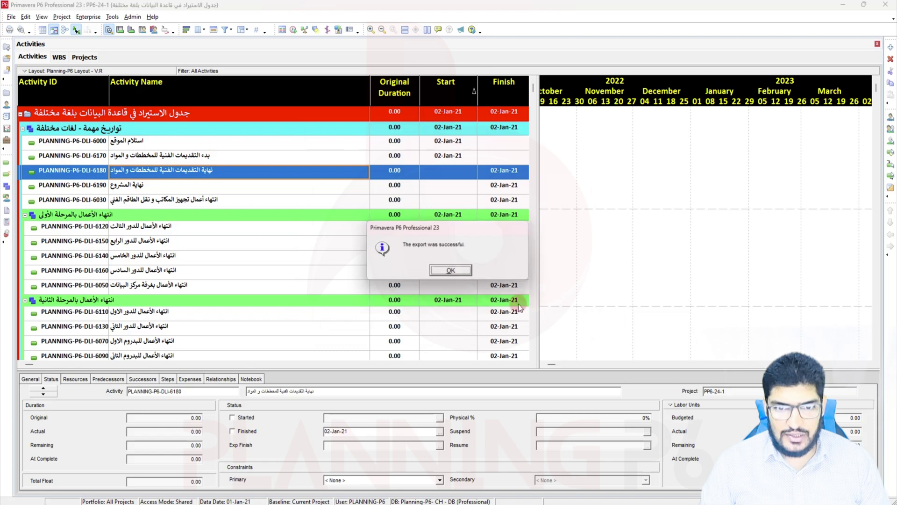
click(452, 271)
Switch to the exported PP6-File-01 workbook in Excel, widen the Activity Name column and copy the Arabic names in D3:D22.
click(843, 5)
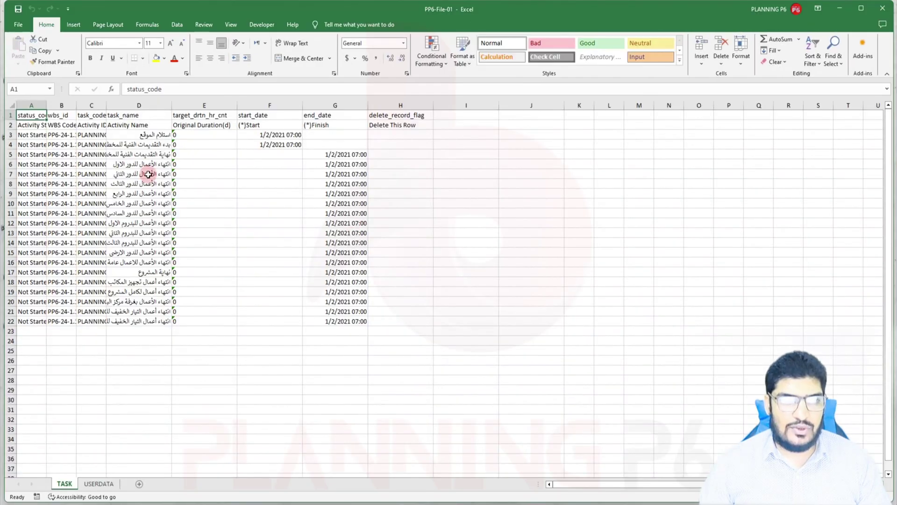
drag(173, 101, 248, 104)
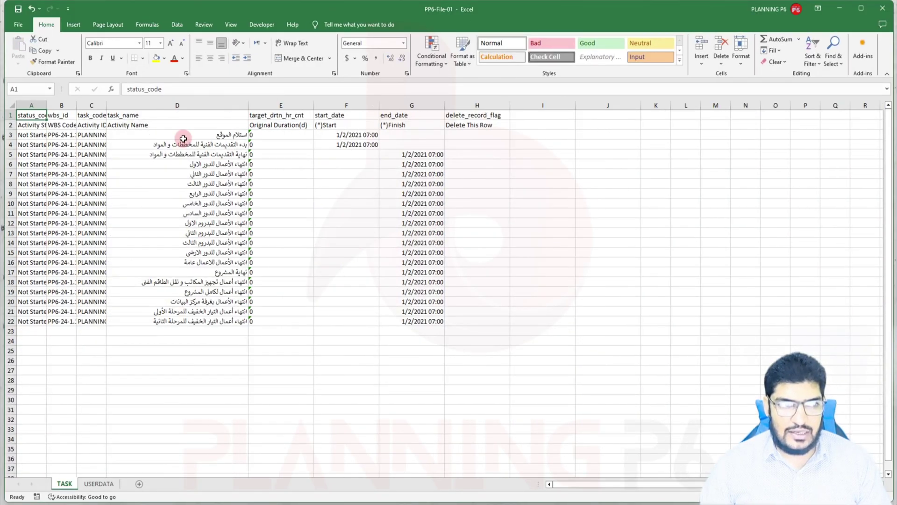
drag(182, 138, 206, 323)
key(ctrl+c)
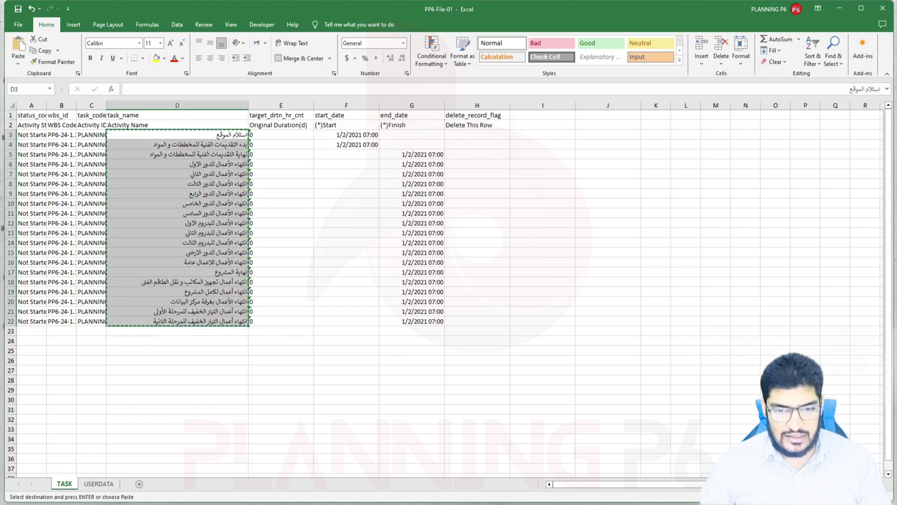
right_click(551, 502)
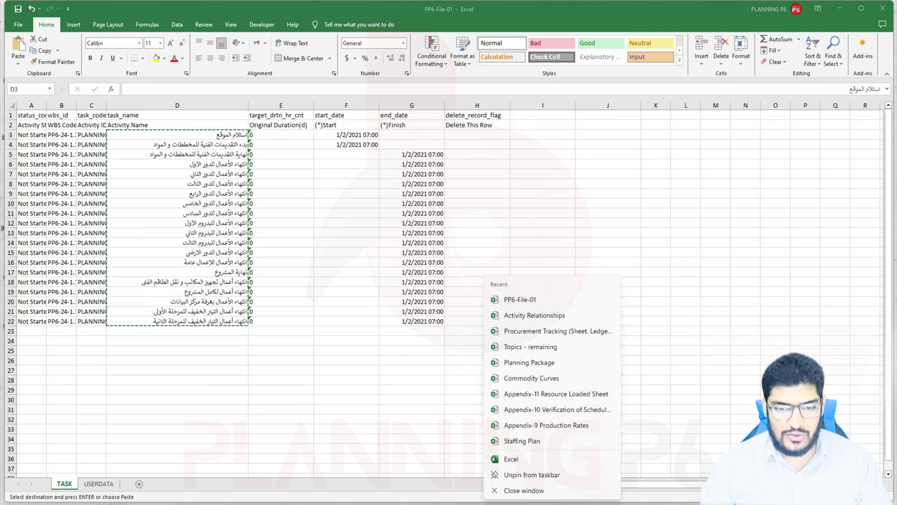
click(448, 387)
key(ctrl+v)
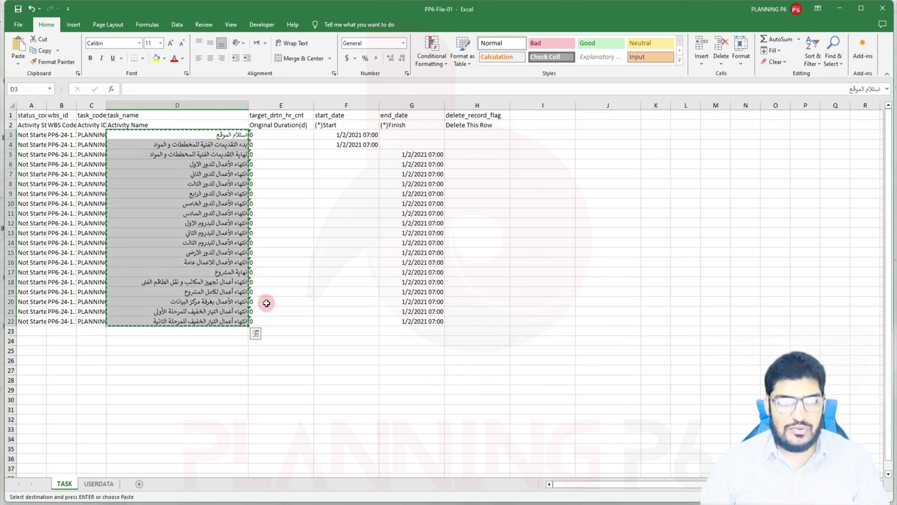
Create a blank workbook, paste the copied Arabic activity names from A1 down, and fit column A to the names.
key(ctrl+n)
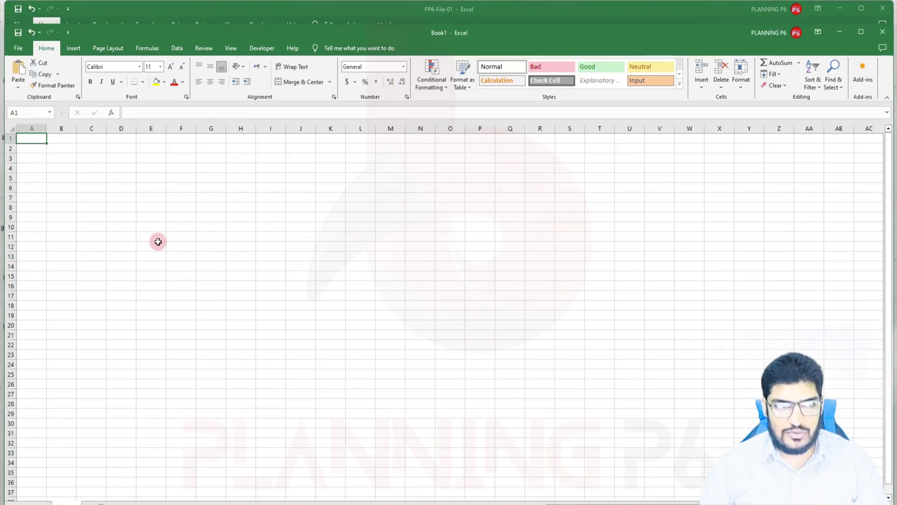
key(ctrl+v)
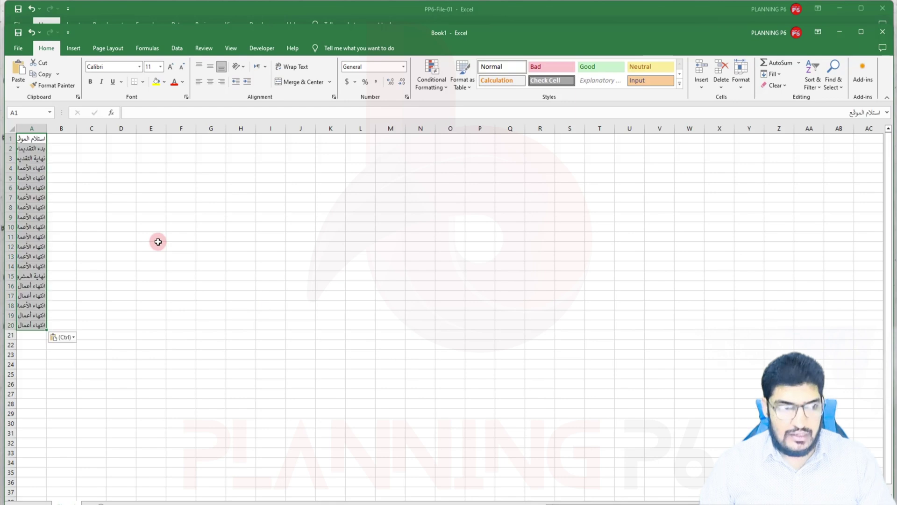
double_click(47, 128)
click(198, 236)
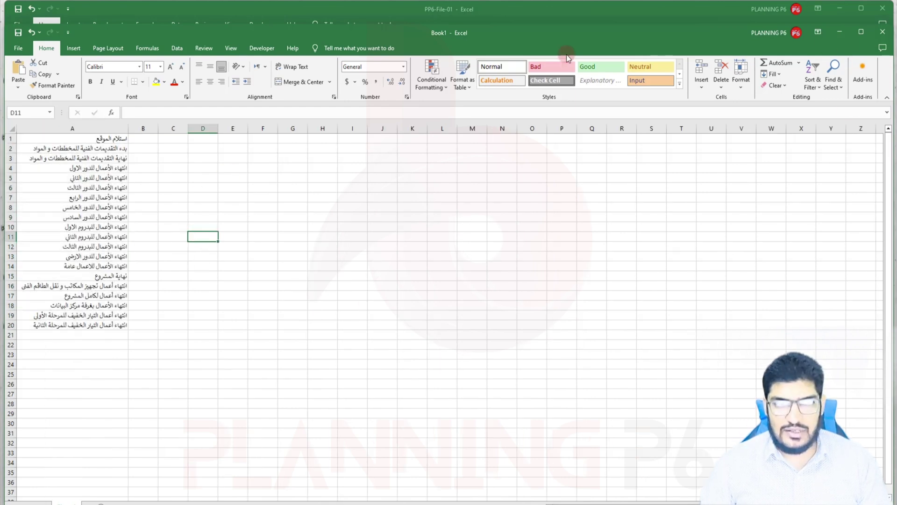
click(861, 32)
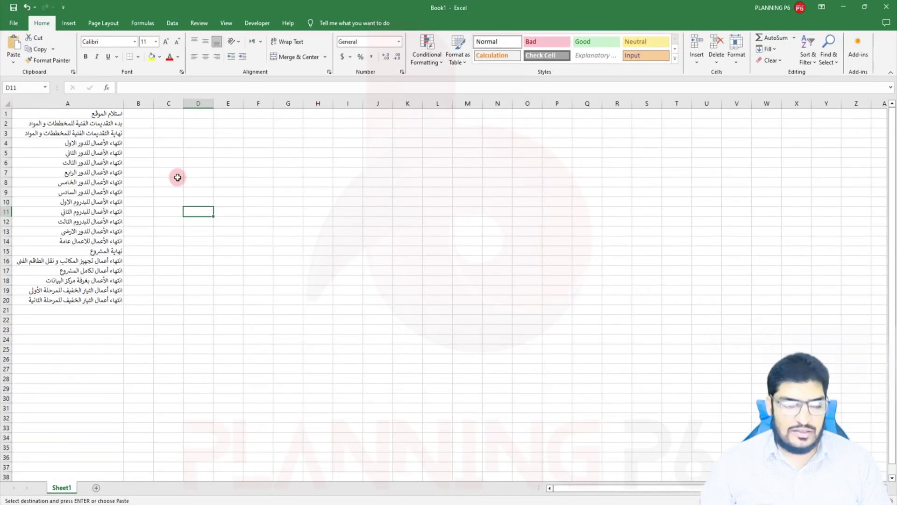
Save the new workbook on the Desktop as PP6-File-TEMP and close it.
key(ctrl+s)
click(372, 310)
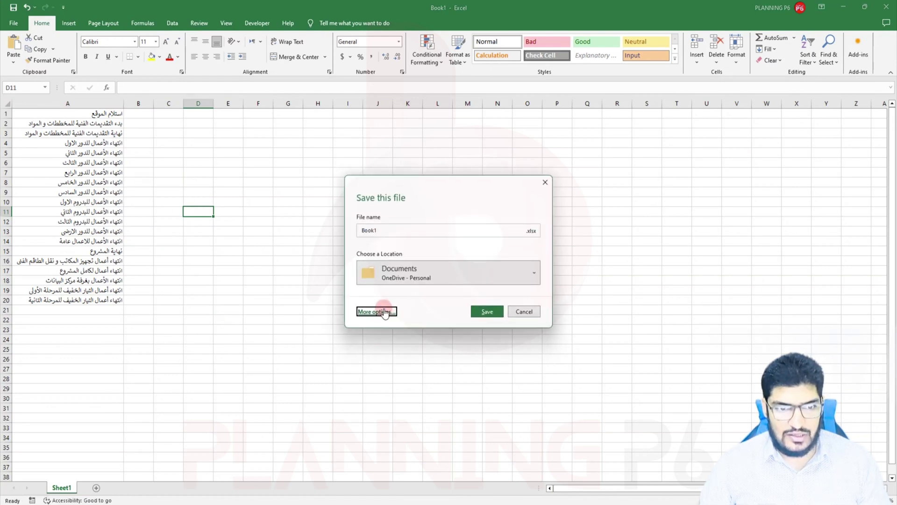
click(104, 185)
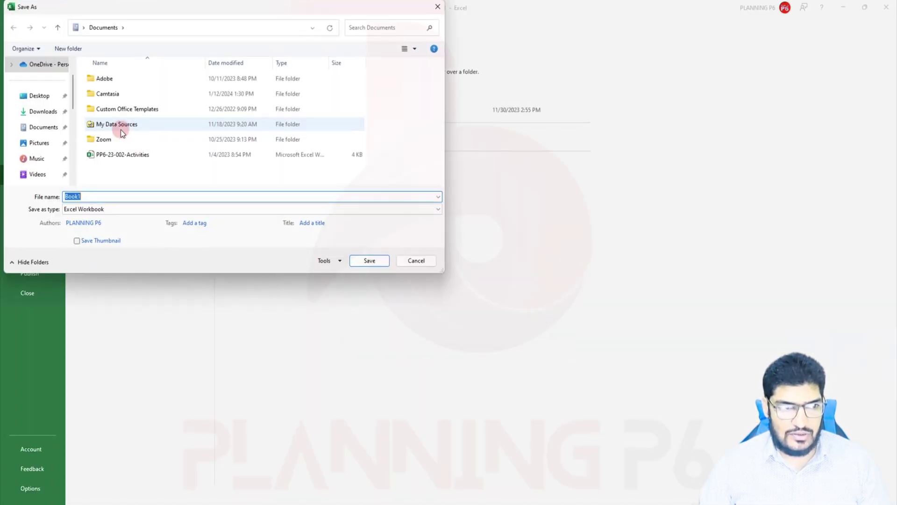
click(40, 111)
click(40, 95)
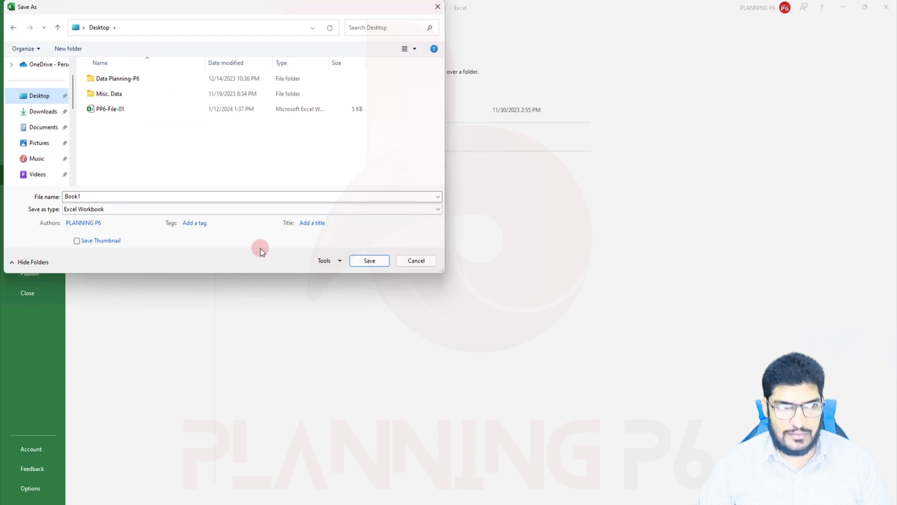
click(116, 110)
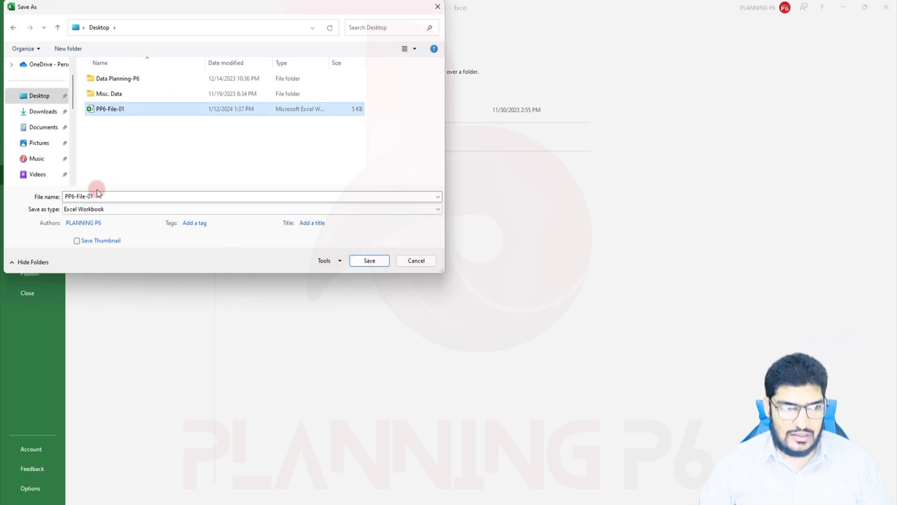
double_click(102, 196)
key(BackSpace)
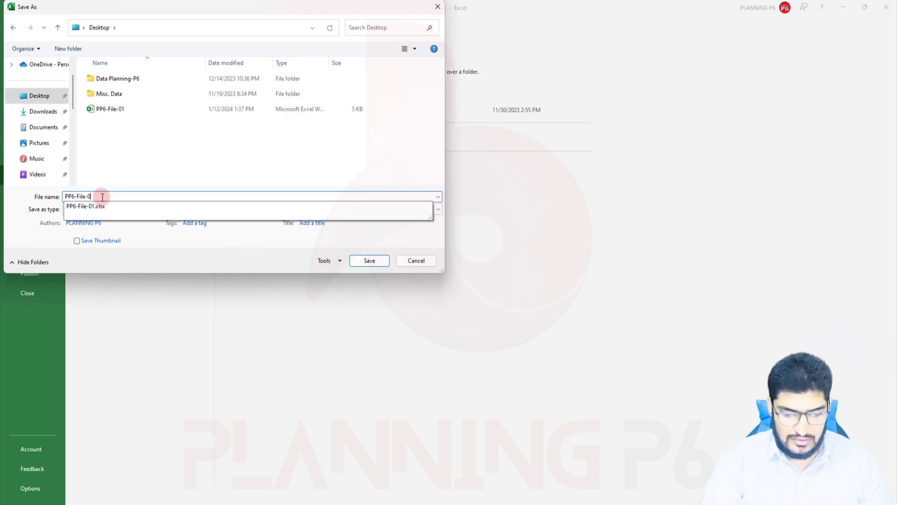
text(TEMP)
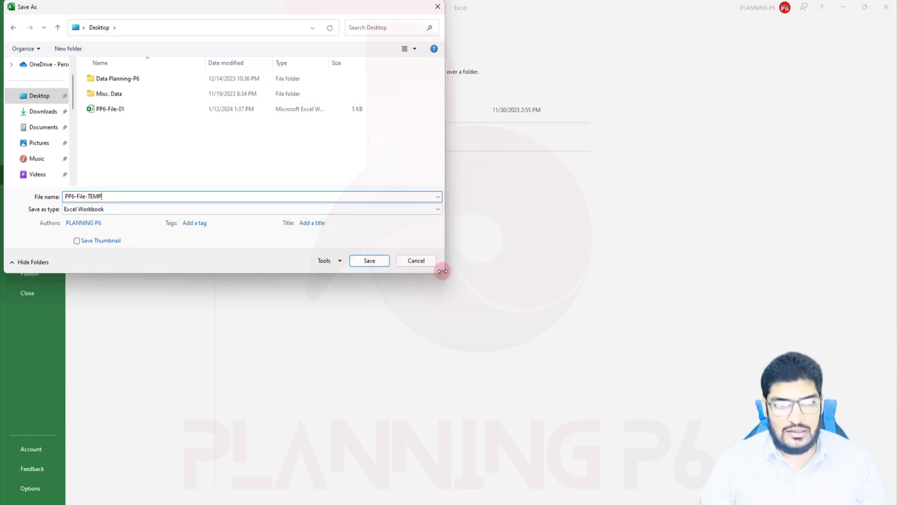
click(371, 262)
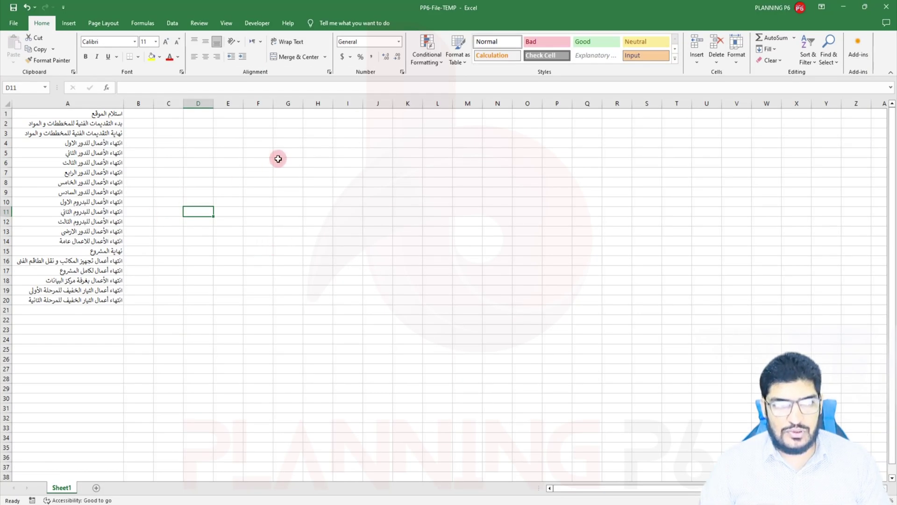
click(886, 7)
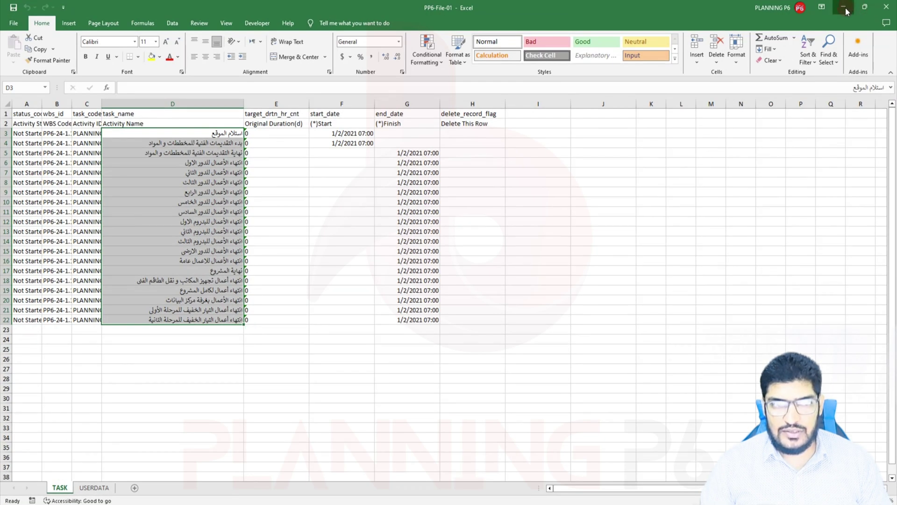
Switch to Google Translate in the browser and upload PP6-File-TEMP.xlsx from the Desktop for document translation.
click(840, 8)
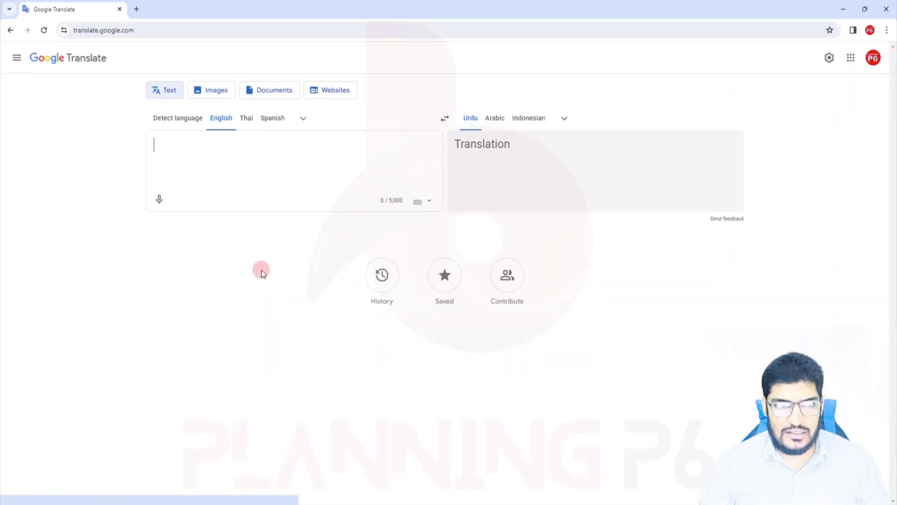
click(313, 163)
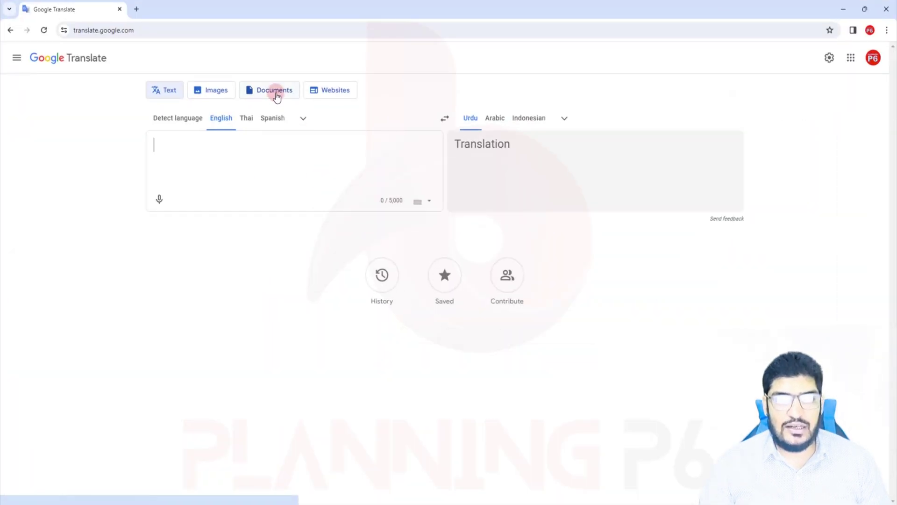
click(277, 95)
click(593, 199)
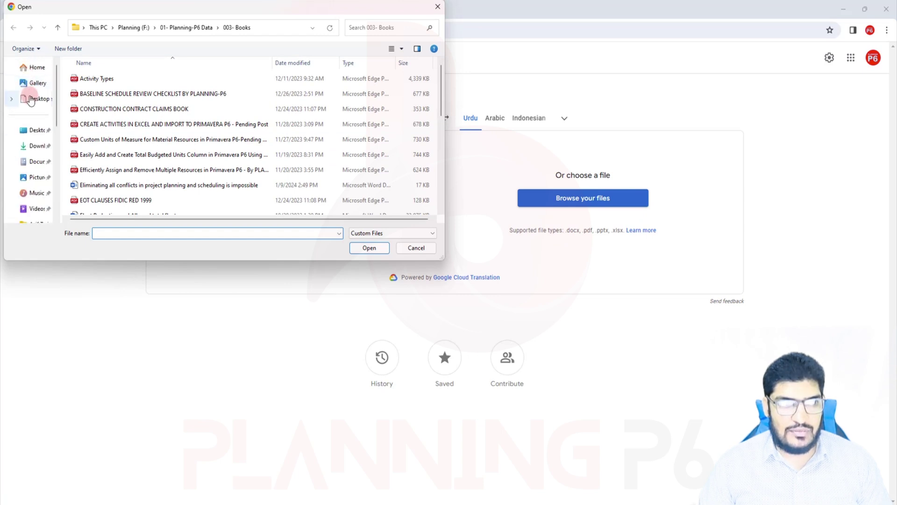
click(35, 130)
click(103, 124)
click(369, 248)
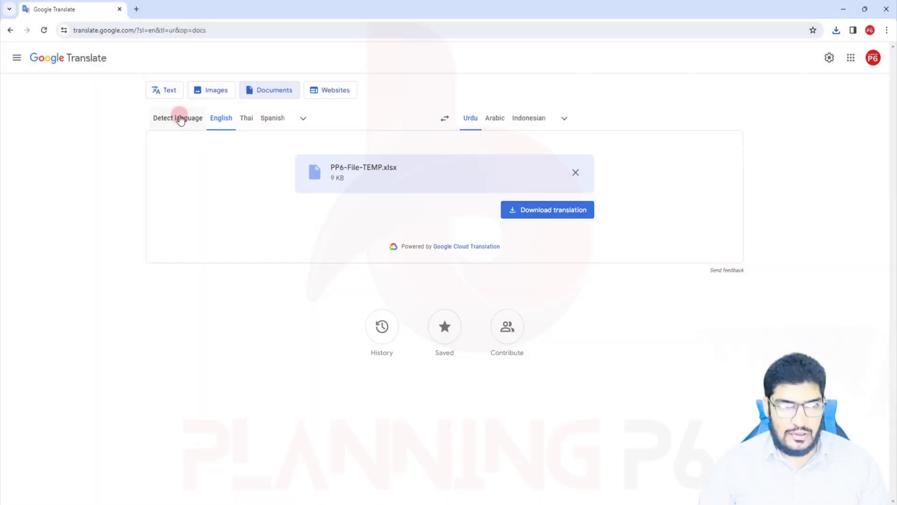
Translate the uploaded document from the automatically detected language to English and download the translation.
click(178, 117)
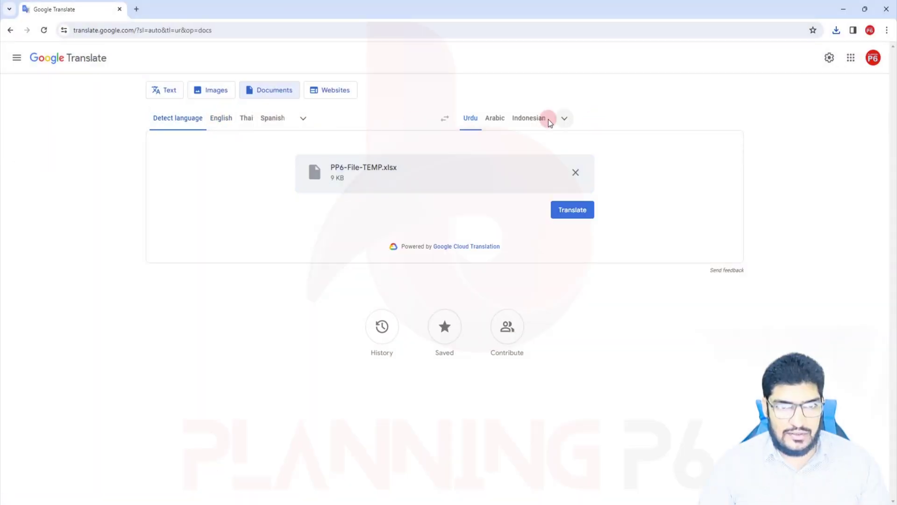
click(565, 120)
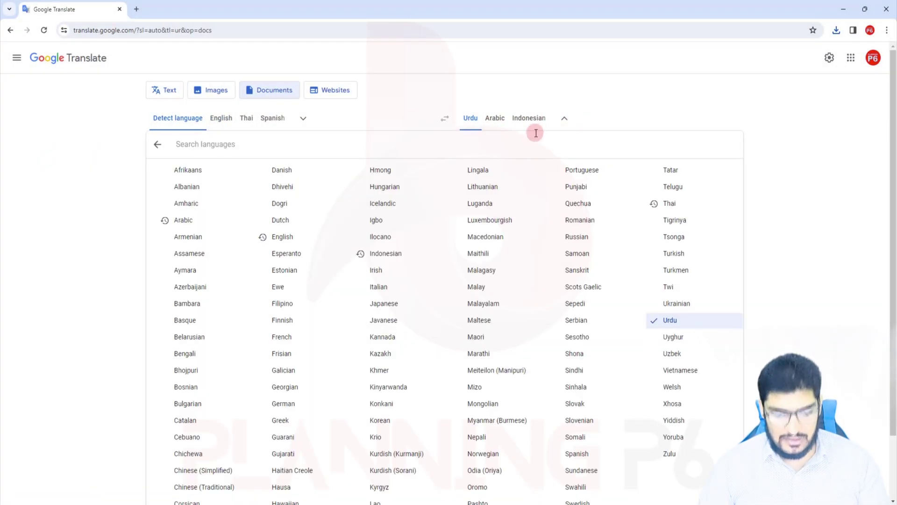
text(e)
click(240, 172)
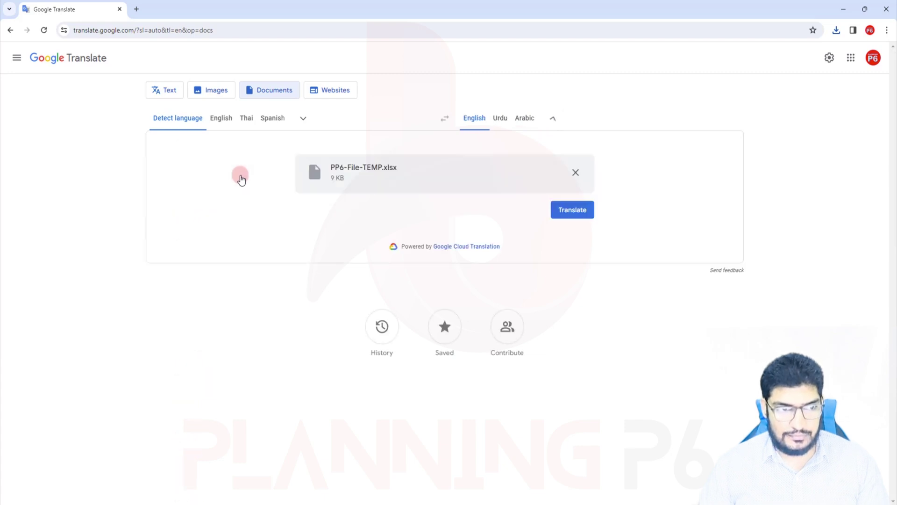
click(567, 211)
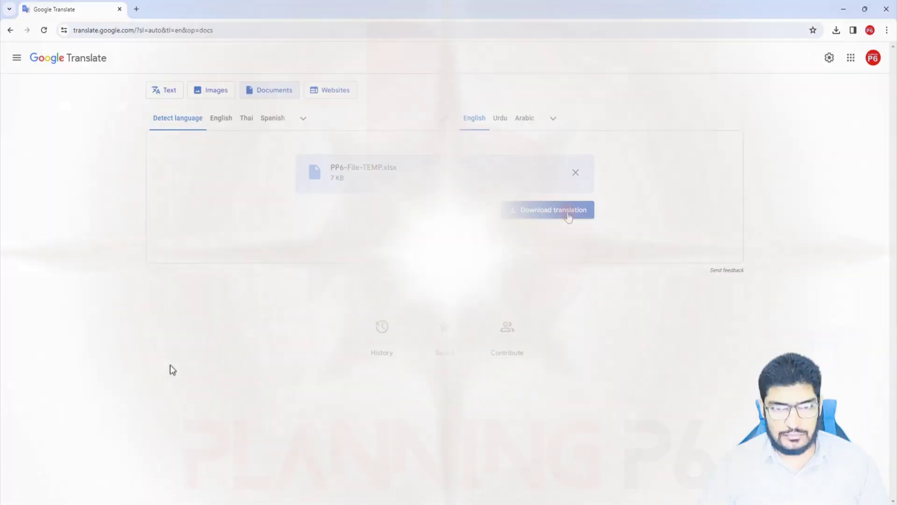
click(566, 214)
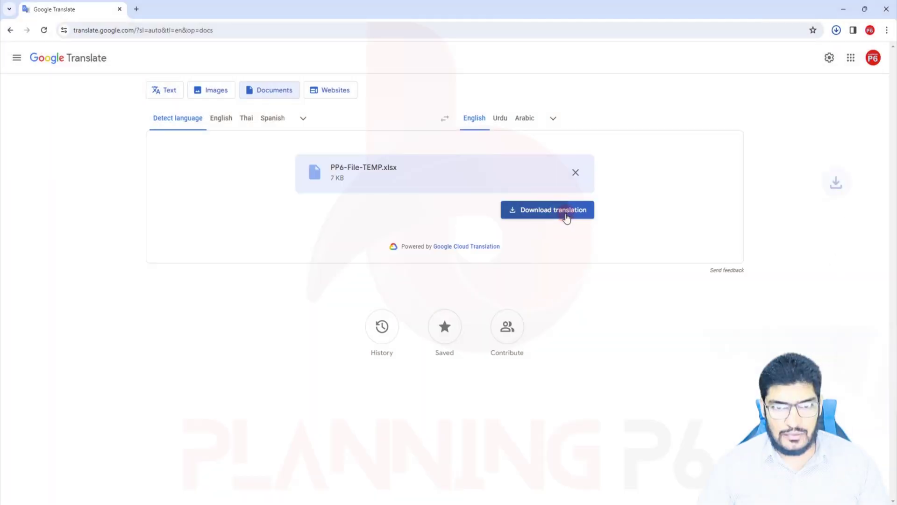
Open the translated PP6-File-TEMP workbook from the Desktop in Excel and widen column A to show the full names.
click(842, 9)
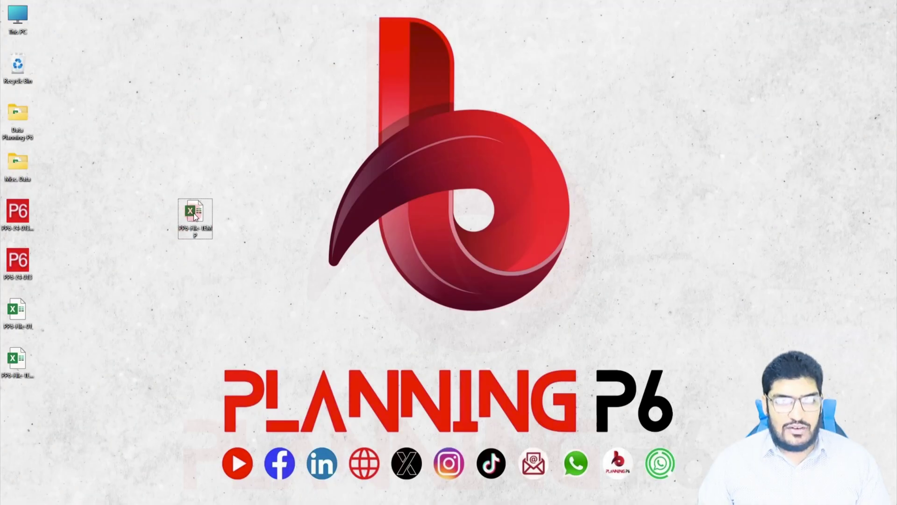
double_click(194, 214)
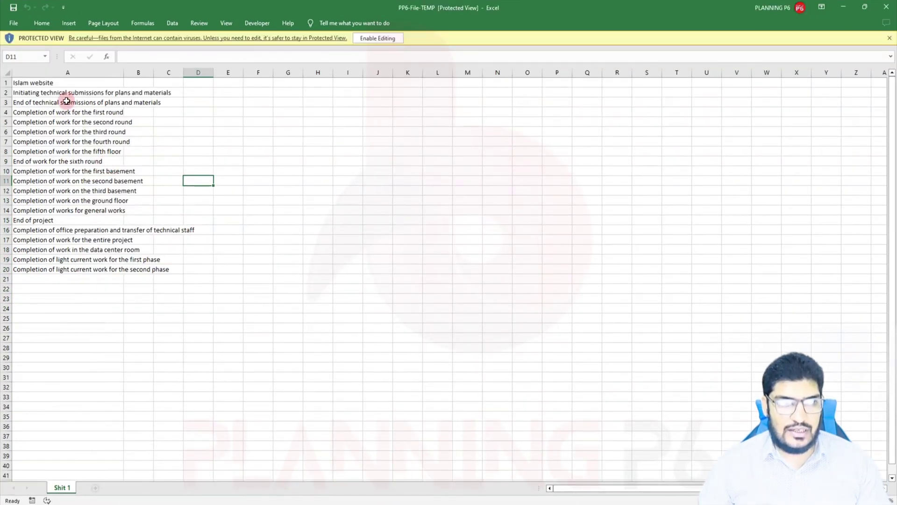
click(127, 72)
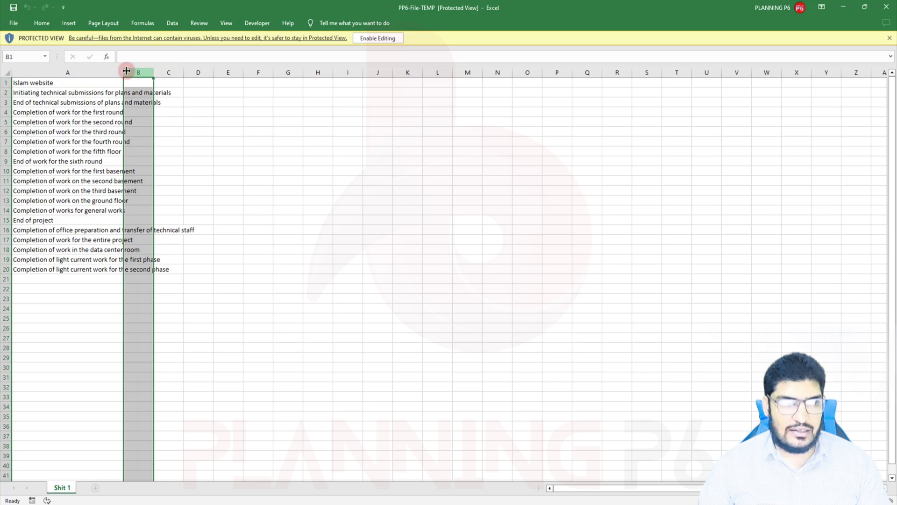
click(58, 80)
click(33, 73)
drag(122, 69, 290, 74)
Review the translated activity names in A1:A20 and enable editing for the protected workbook.
drag(80, 92, 85, 269)
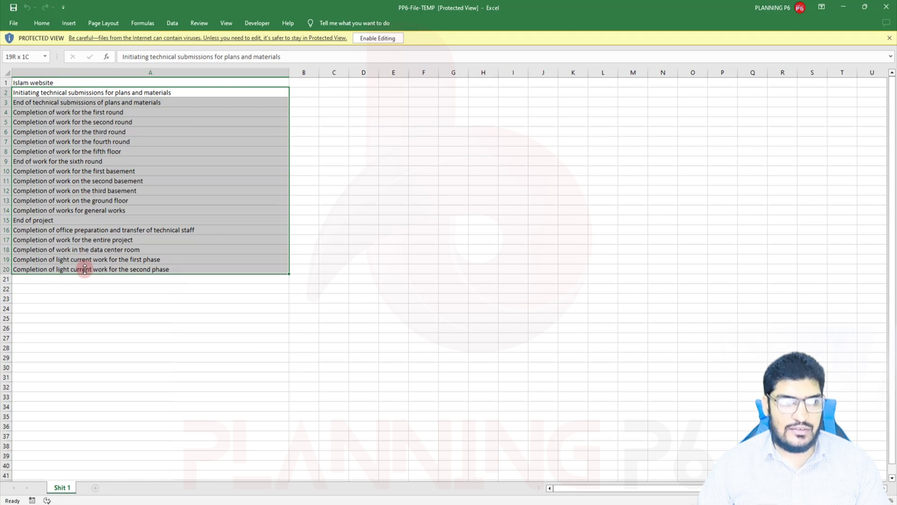
click(52, 83)
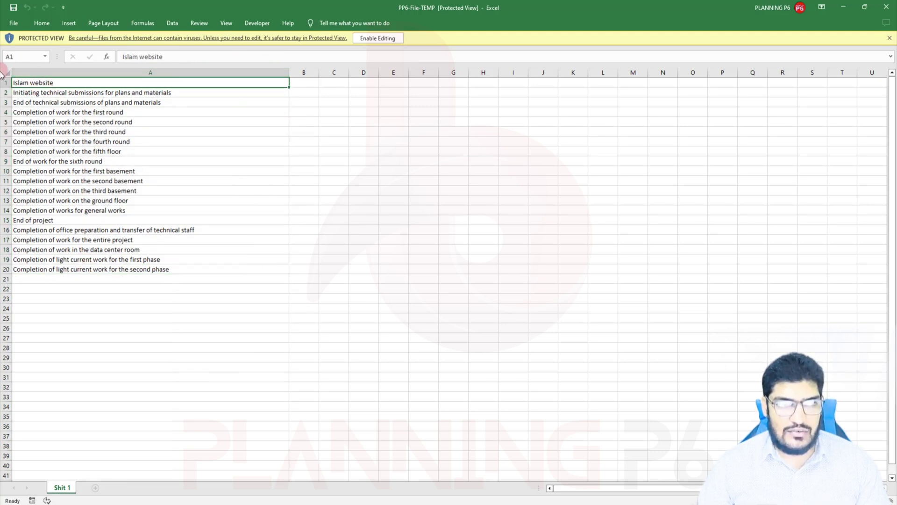
click(39, 83)
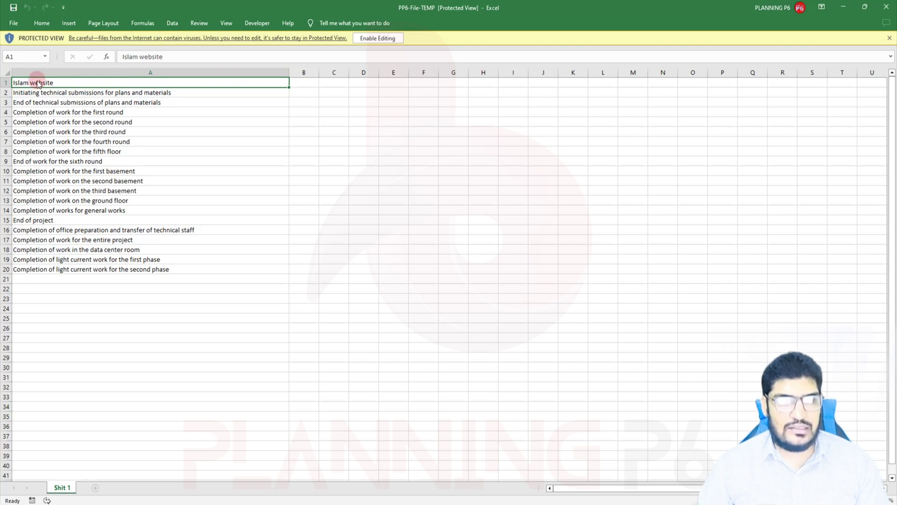
drag(38, 84, 40, 270)
click(392, 38)
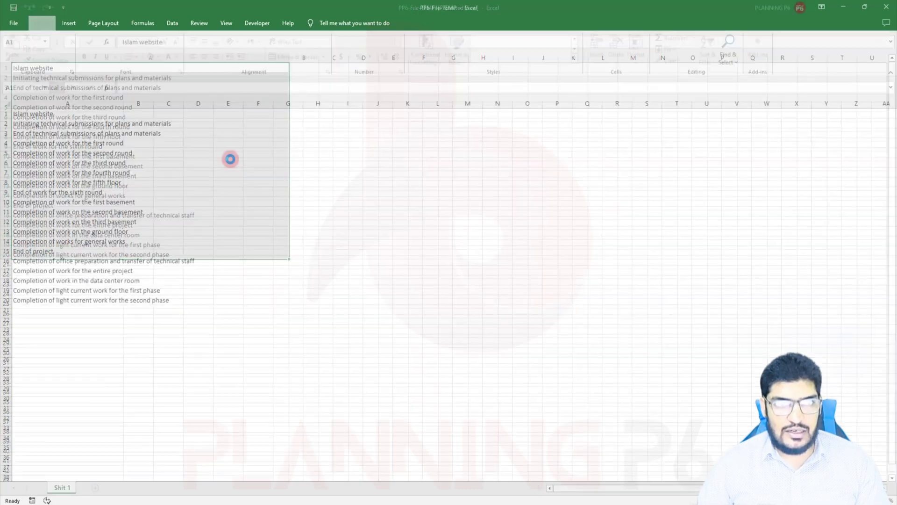
Copy the English names in A1:A20 and paste them as values over the Arabic names in D3:D22 of PP6-File-01.
drag(65, 115, 46, 305)
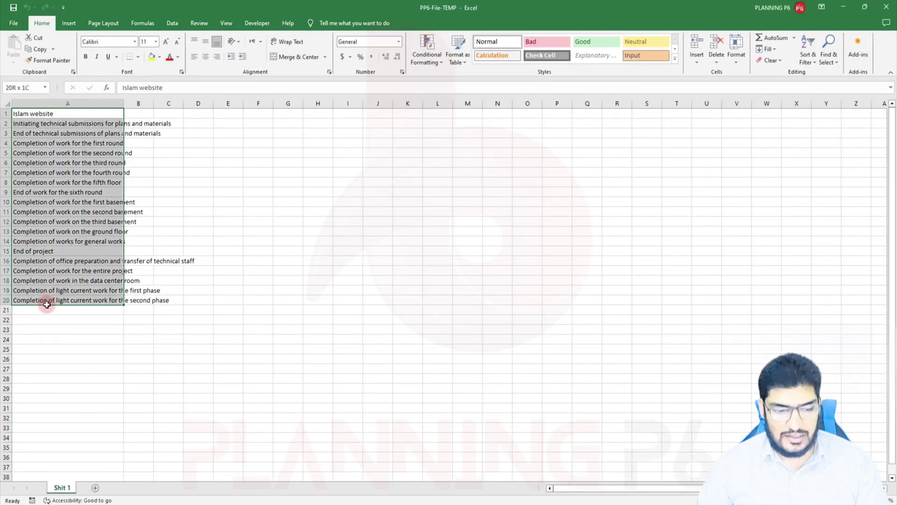
key(ctrl+c)
key(alt+Tab)
key(ctrl+v)
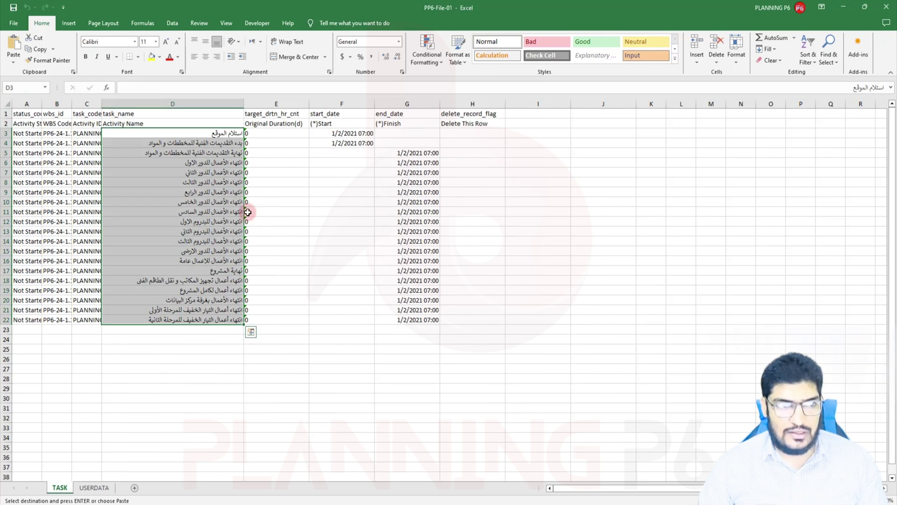
right_click(199, 141)
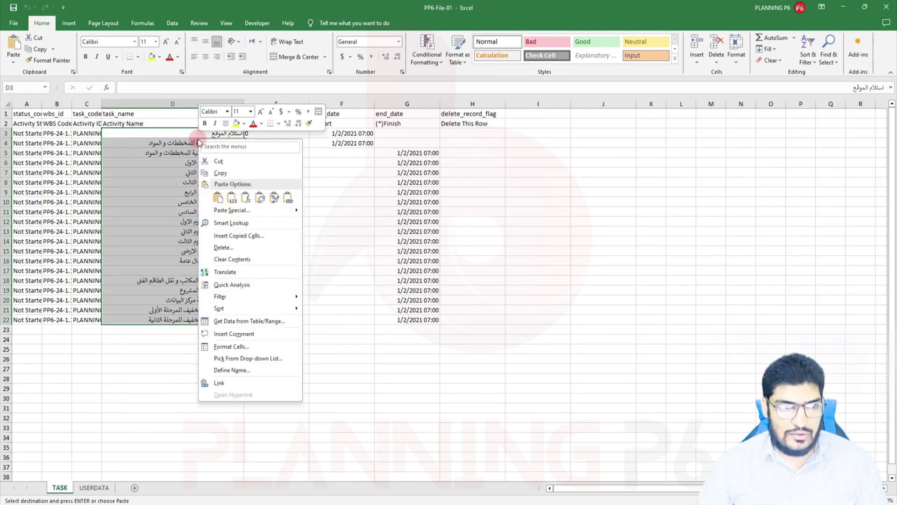
click(231, 197)
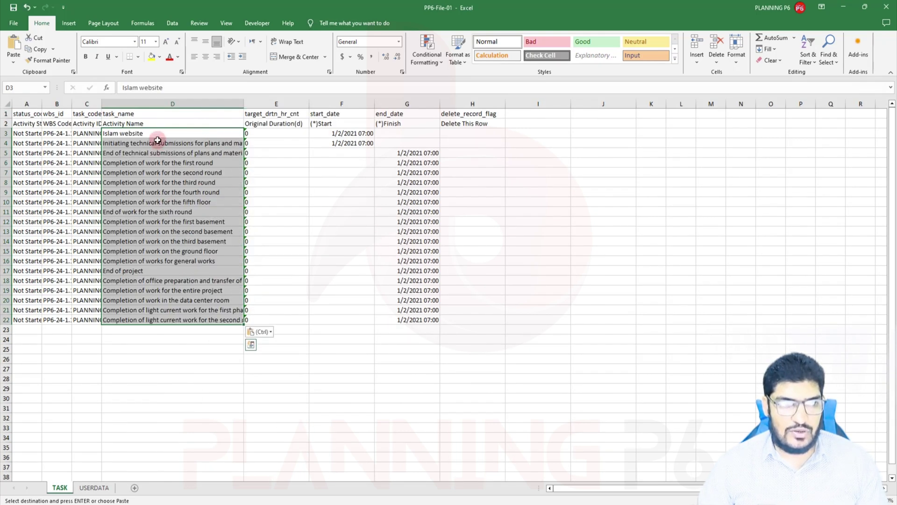
Replace the mistranslated activity name in cell D3 with "Start Milestones".
double_click(126, 134)
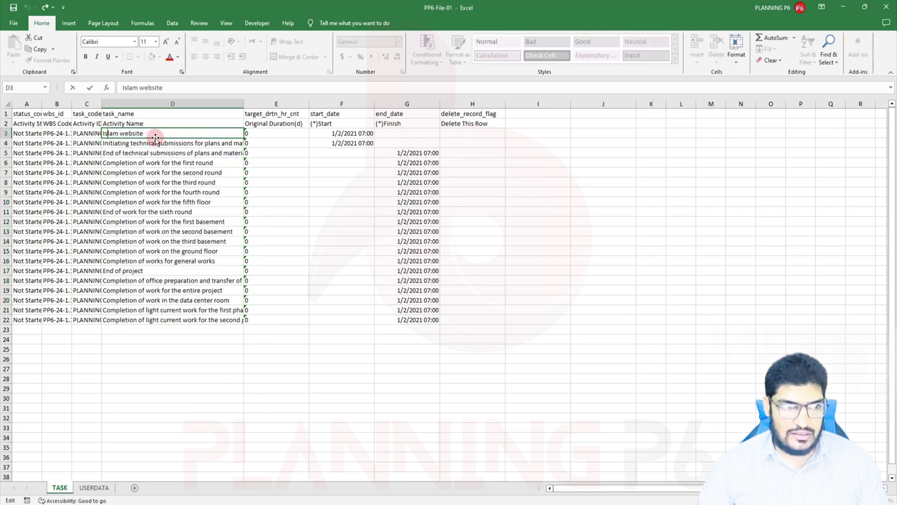
drag(153, 134, 93, 134)
text(Start Mi)
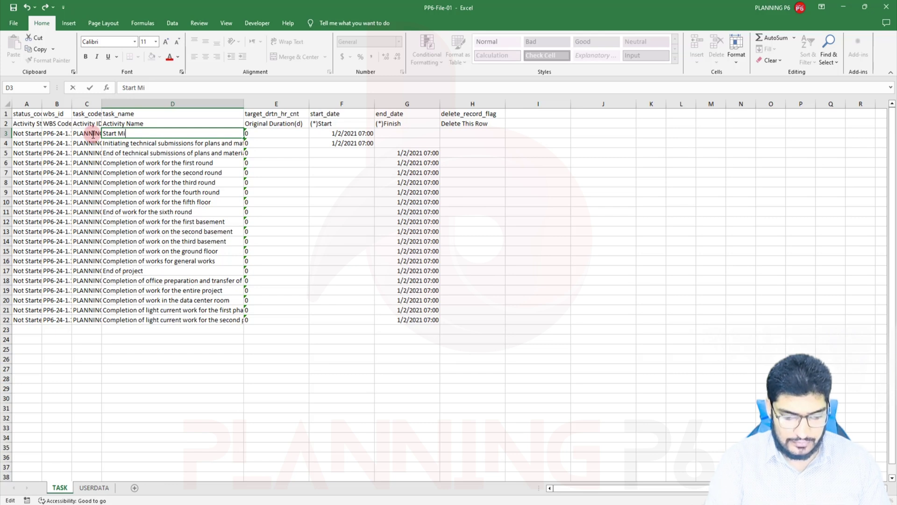
text(lestones)
click(276, 319)
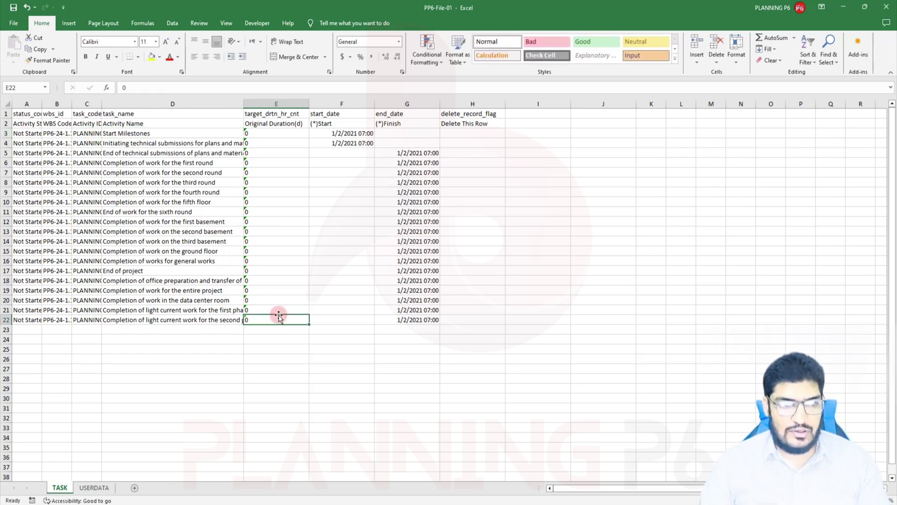
Save the PP6-File-01 workbook and close both it and PP6-File-TEMP.
click(14, 8)
click(891, 8)
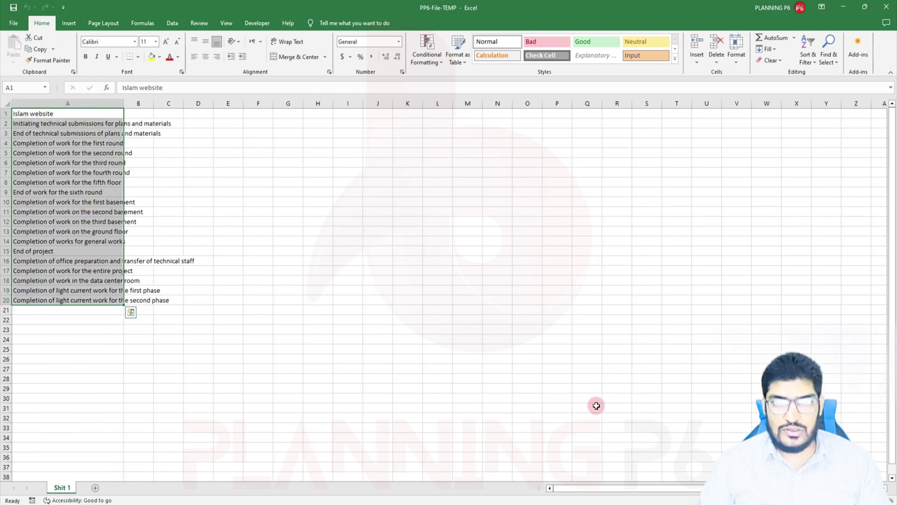
click(887, 7)
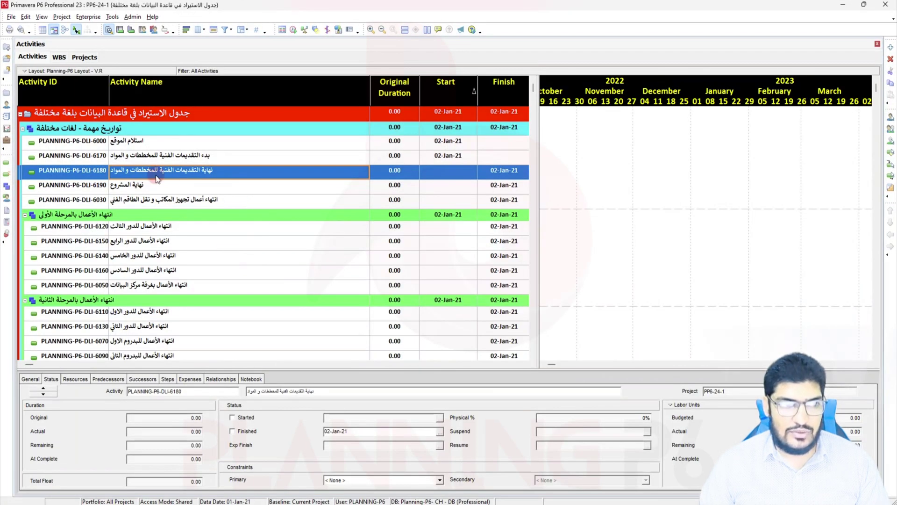
In Primavera P6, start a Spreadsheet (XLSX) import and choose PP6-File-01 from the Desktop as the source file.
right_click(159, 155)
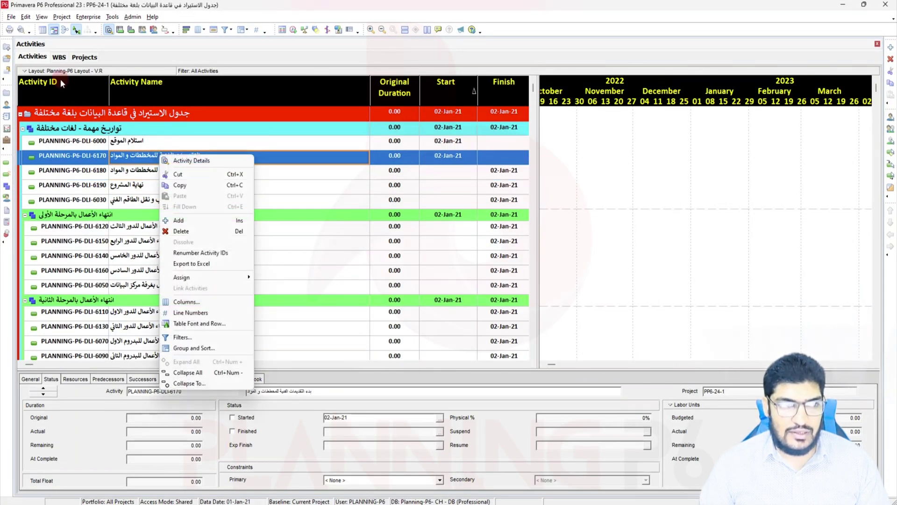
click(76, 127)
click(12, 22)
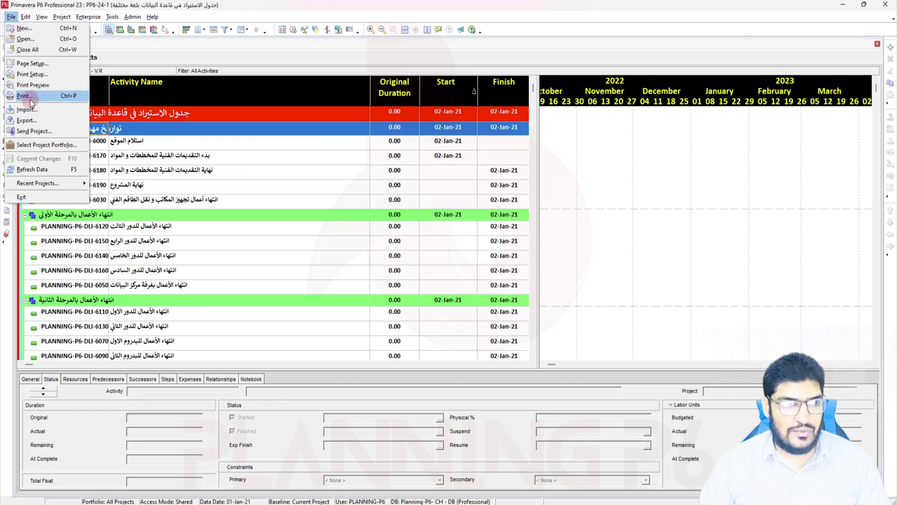
click(40, 110)
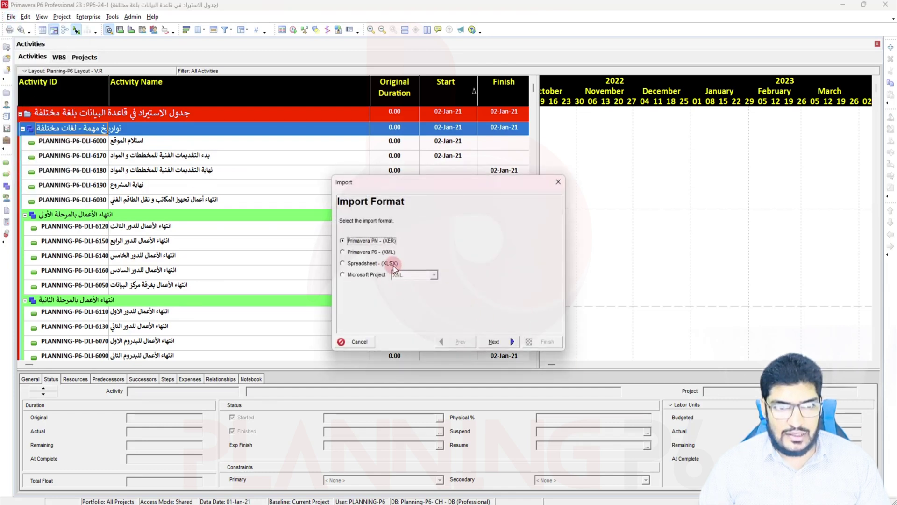
click(509, 342)
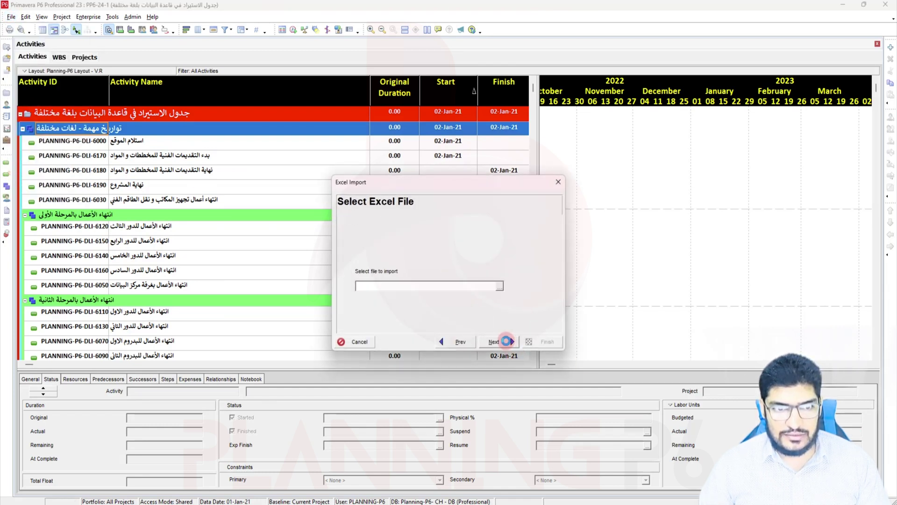
click(499, 286)
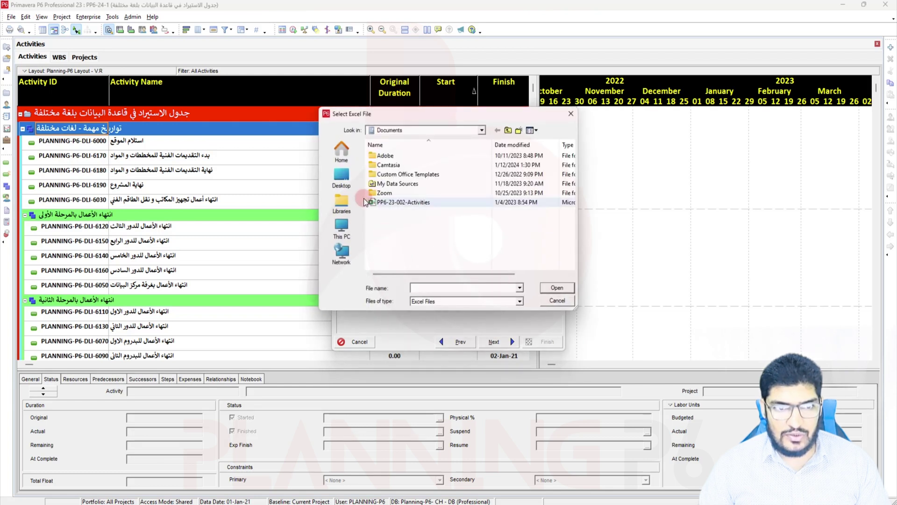
click(340, 177)
scroll(421, 186, down, 5)
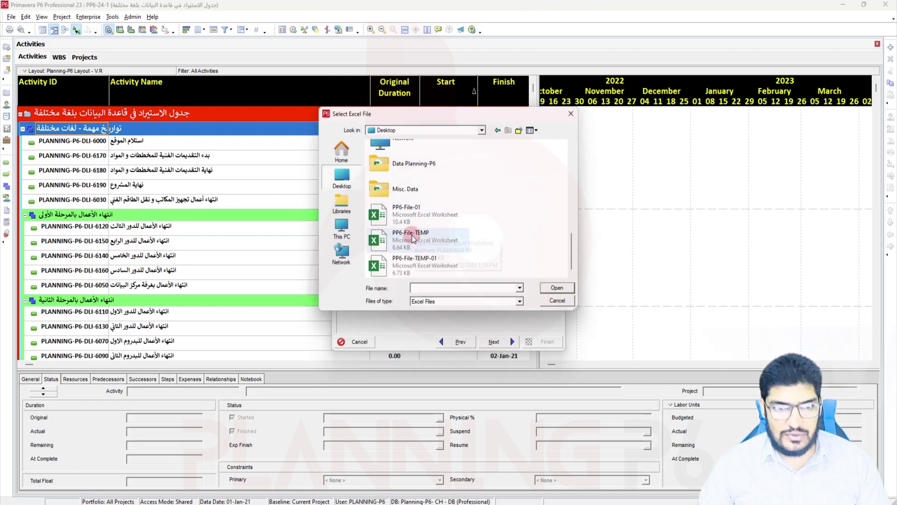
click(408, 207)
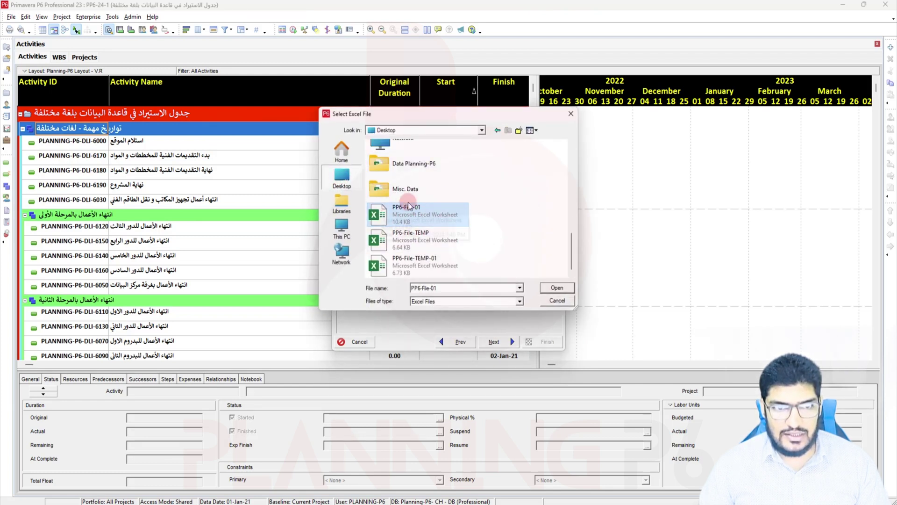
click(556, 287)
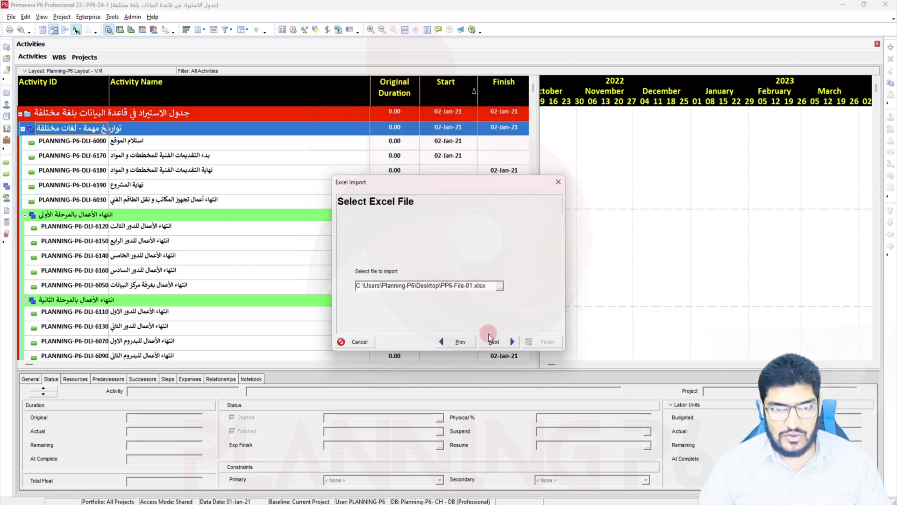
Import the Activities data with Update Existing Project into PP6-24-1 and review the activity names in the schedule.
click(501, 343)
click(507, 270)
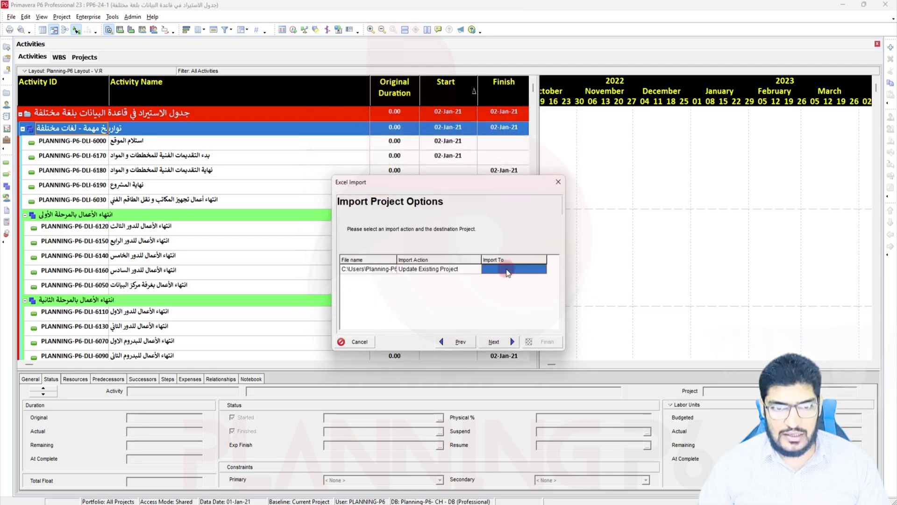
click(542, 269)
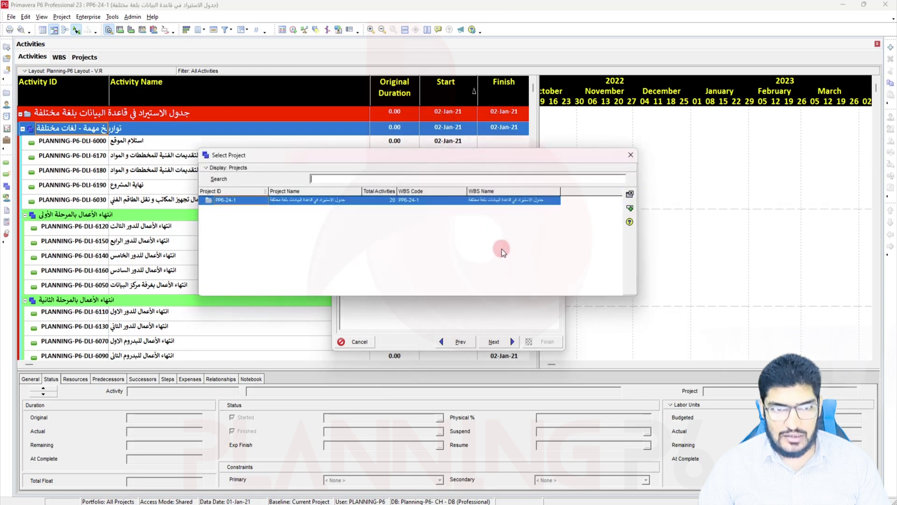
click(627, 205)
click(509, 343)
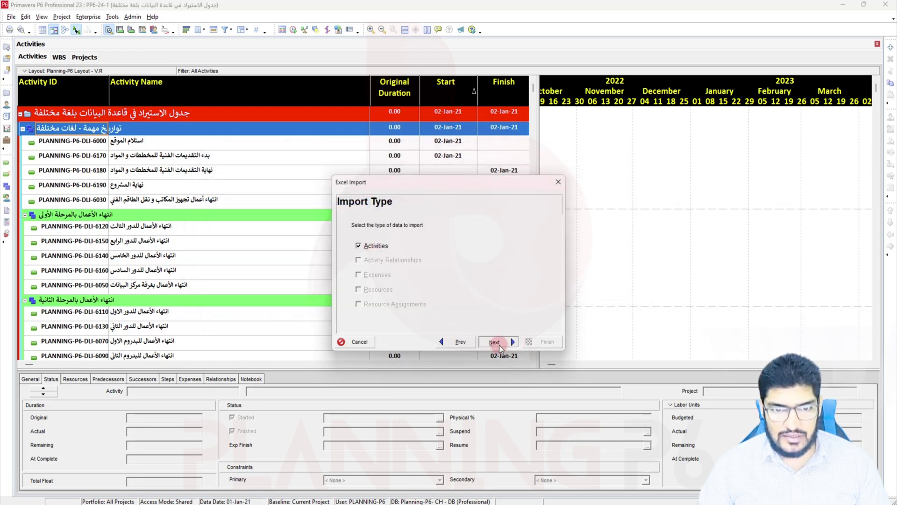
click(499, 345)
click(547, 342)
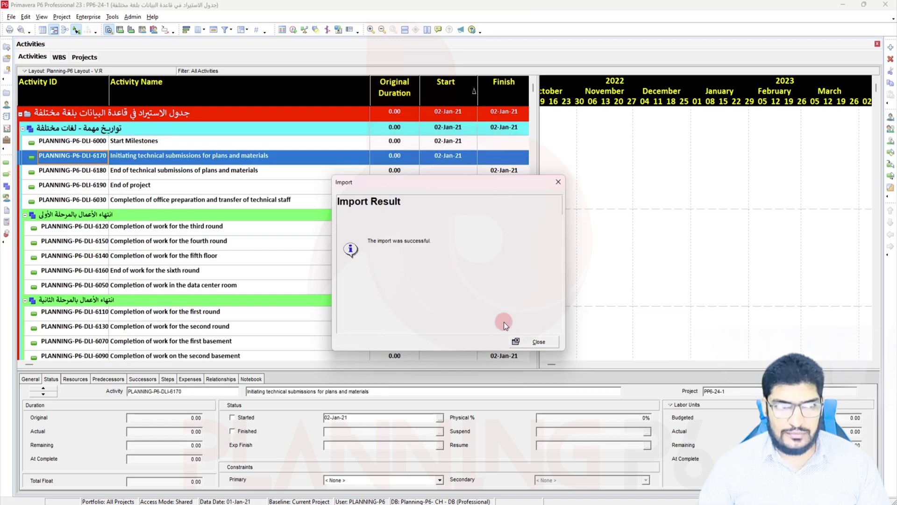
click(537, 342)
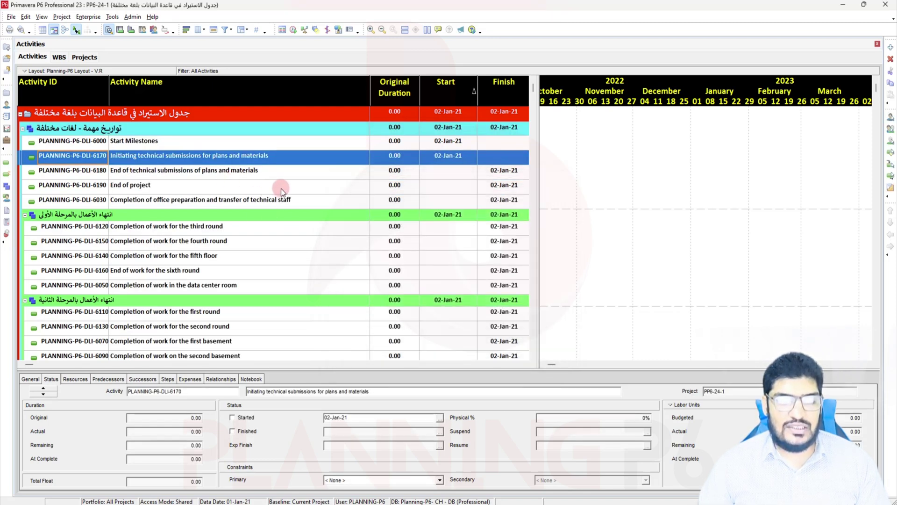
scroll(185, 170, down, 3)
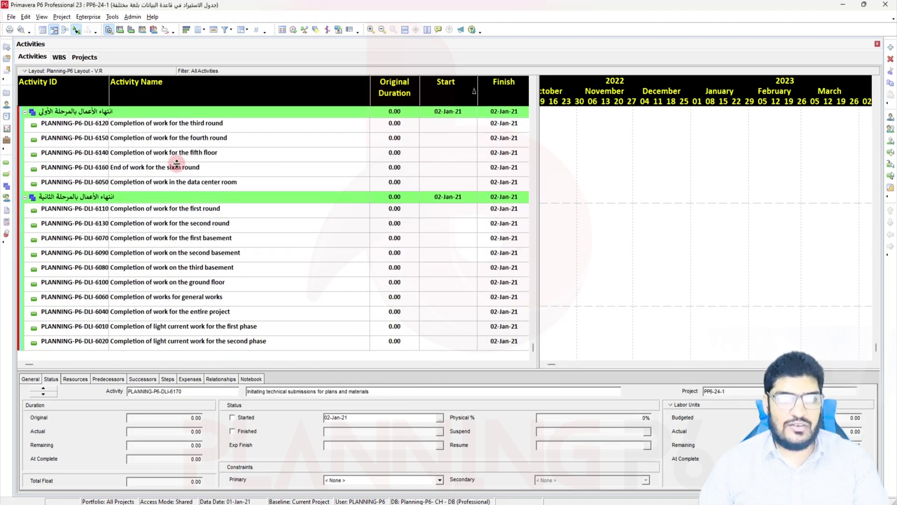
scroll(197, 225, up, 3)
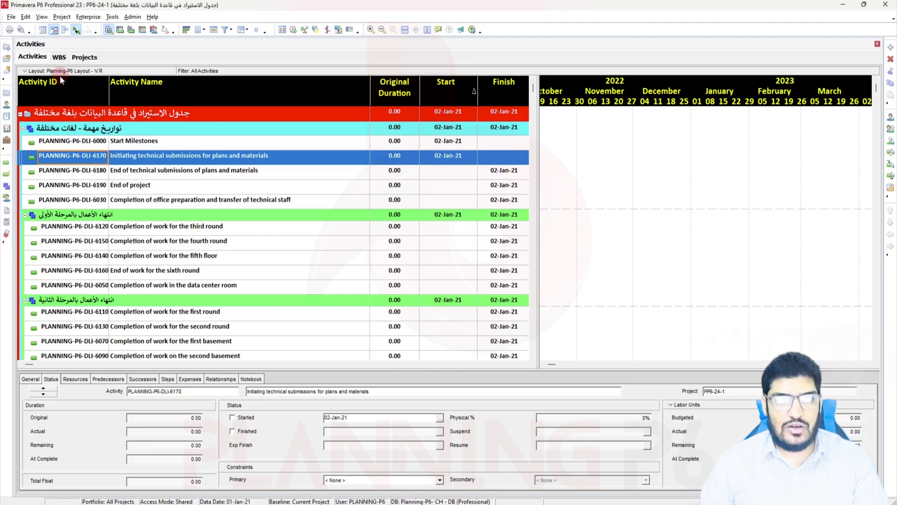
Create a new project under the PLANNING-P6 TUTORIALS AND LECTURES EPS, keeping the default ID, name and planned start date.
click(67, 111)
click(64, 132)
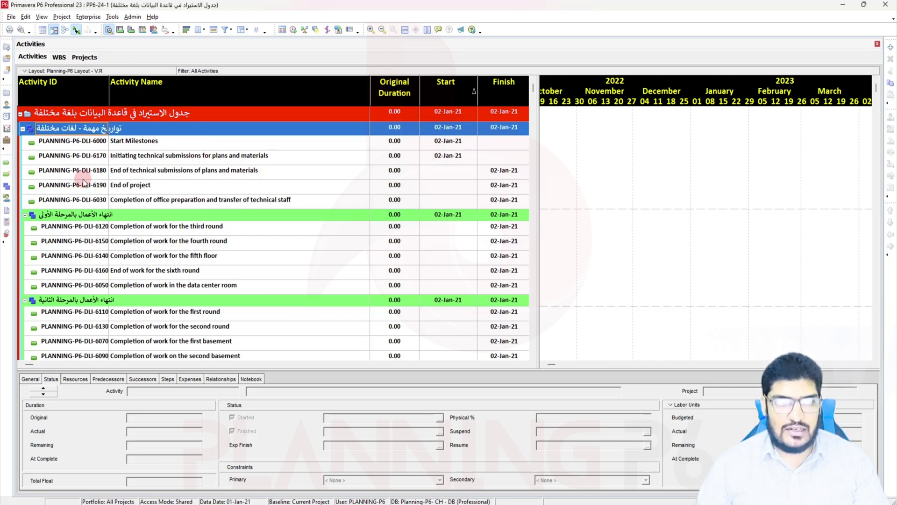
click(6, 94)
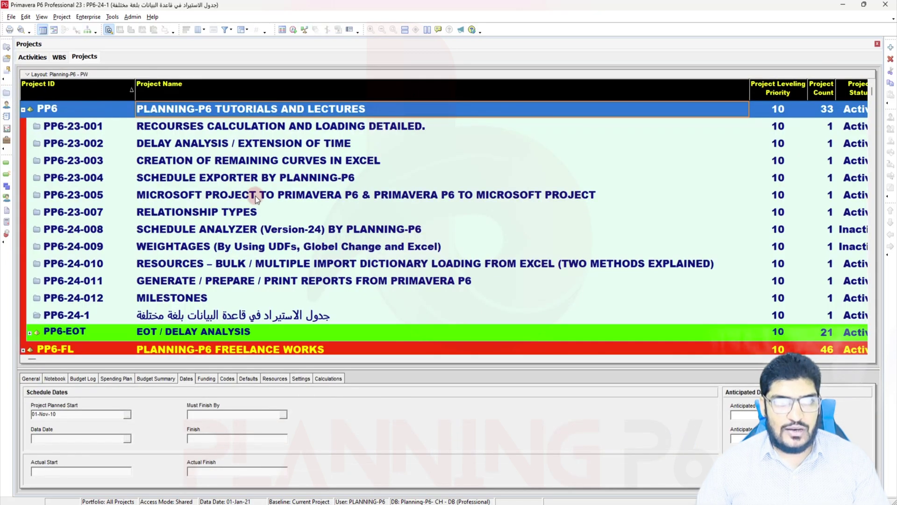
click(226, 316)
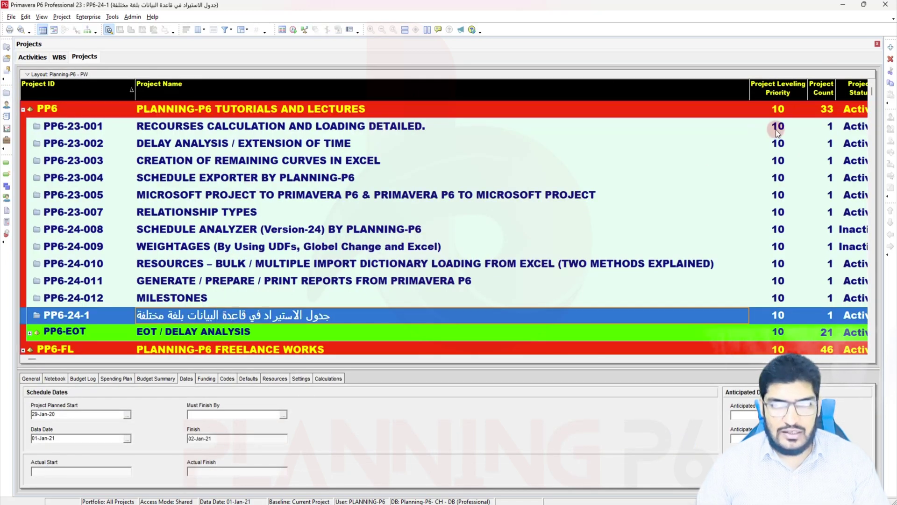
click(890, 47)
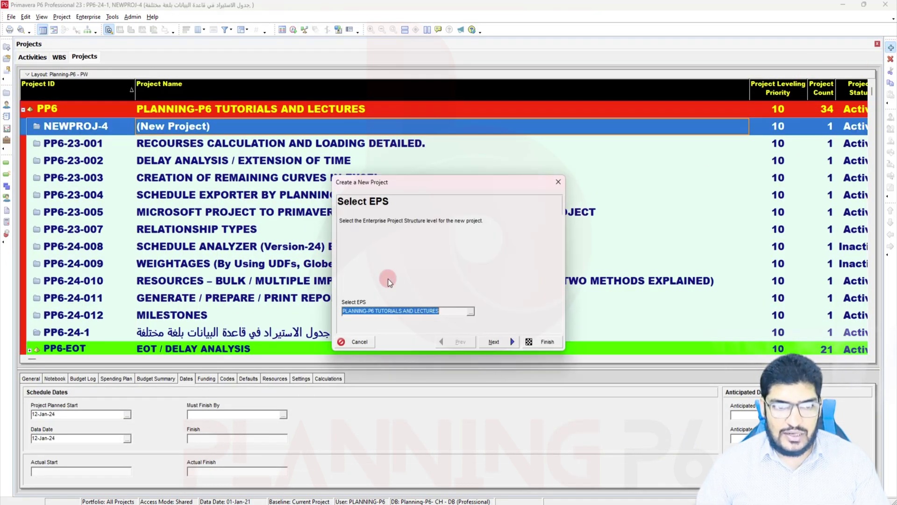
click(495, 341)
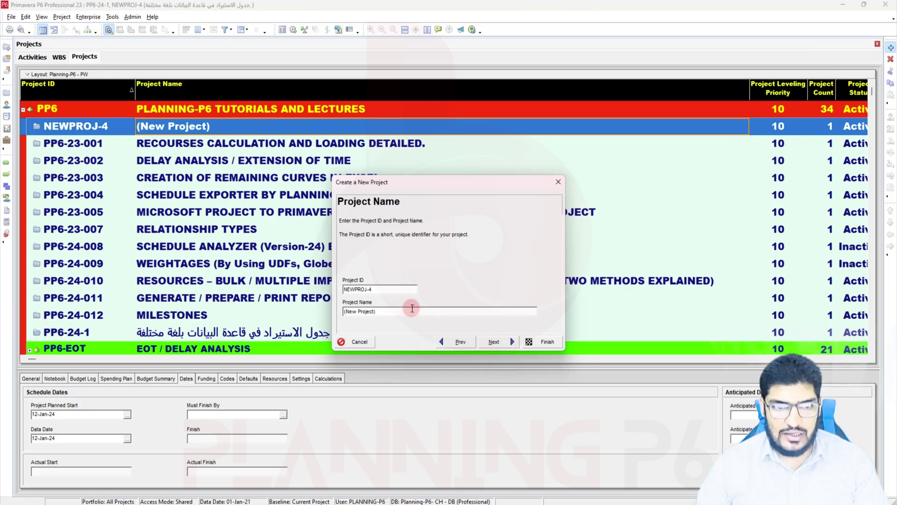
click(495, 342)
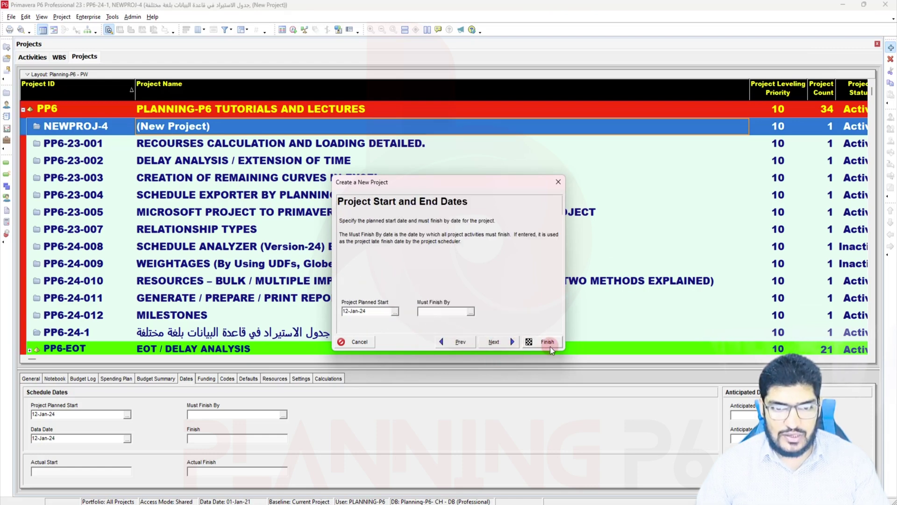
click(547, 343)
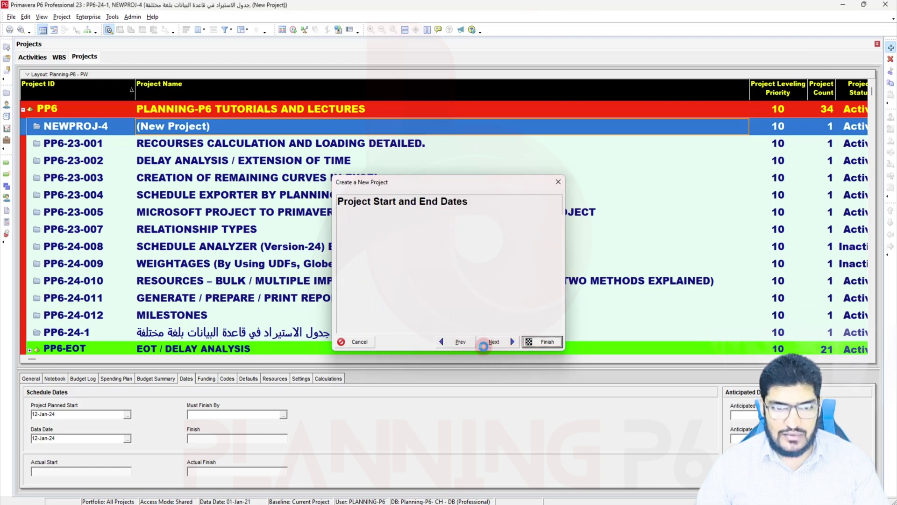
Open the new NEWPROJ-4 project by itself in the Activities view.
click(179, 125)
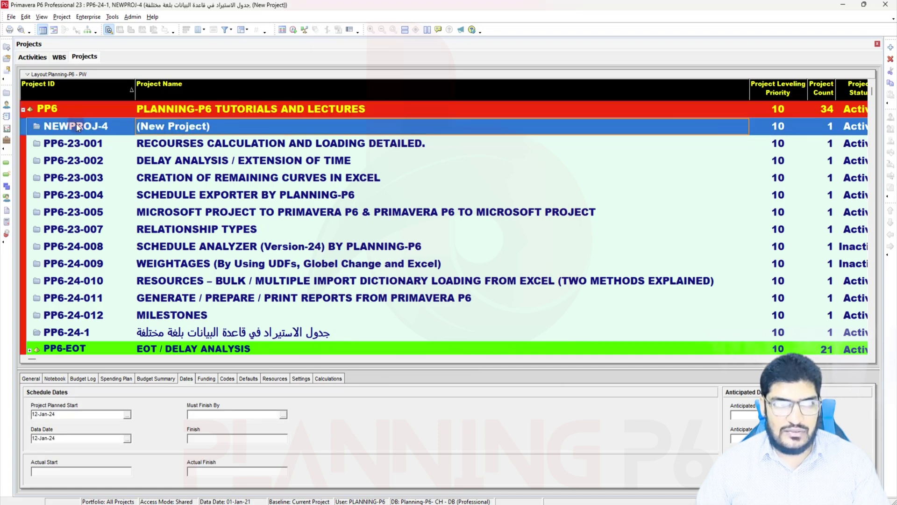
right_click(97, 132)
click(125, 135)
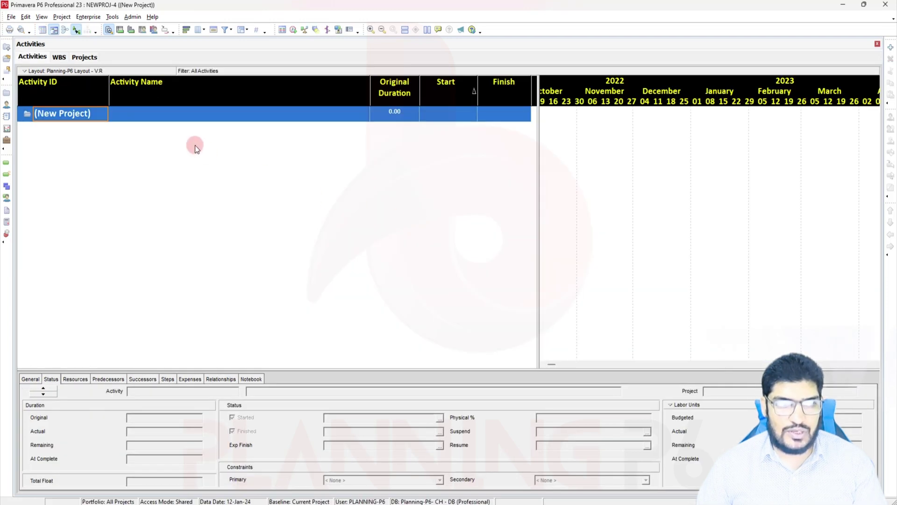
Export the empty project as a Primavera PM (XER) file, version 23.12 or later, to the Desktop as NEWPROJ-4.
click(11, 17)
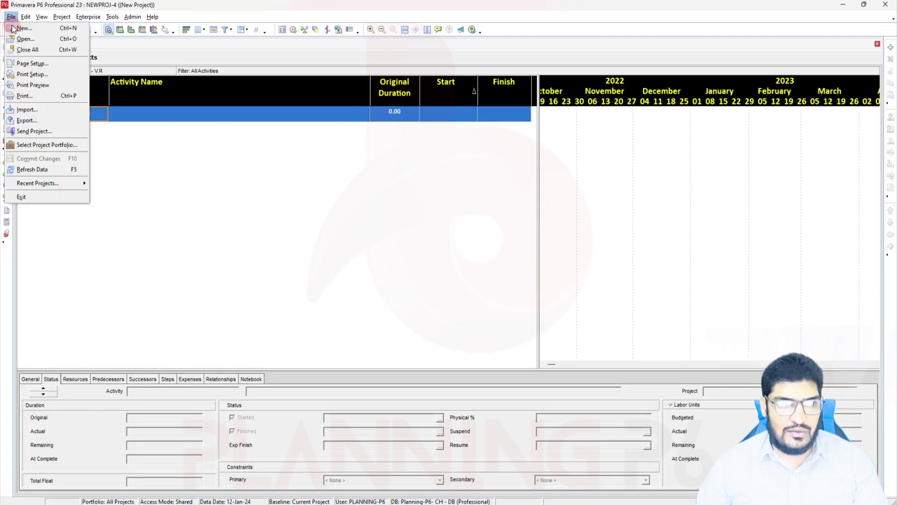
click(36, 121)
click(495, 341)
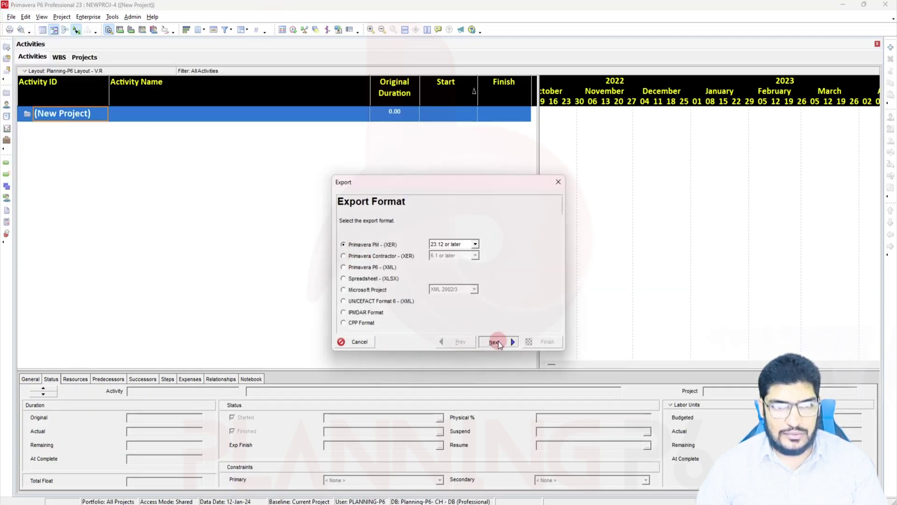
click(496, 341)
click(498, 341)
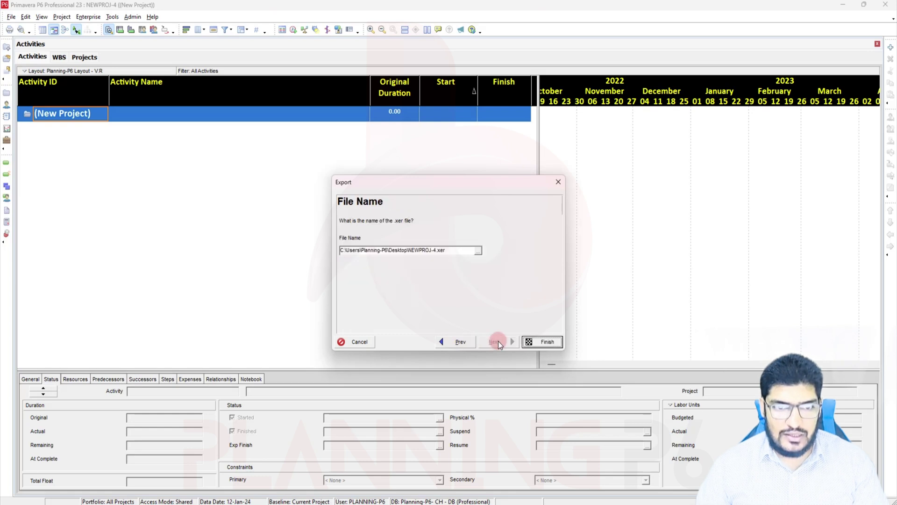
click(474, 250)
click(341, 196)
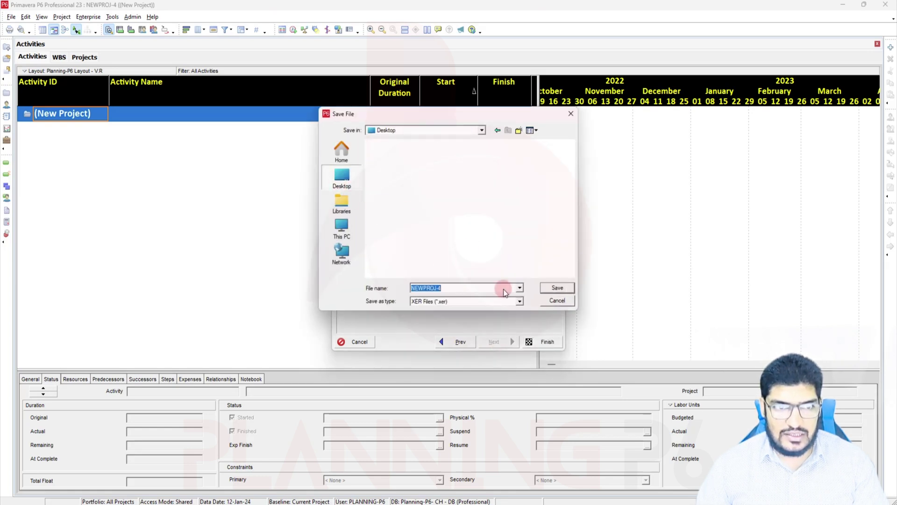
click(558, 289)
click(547, 343)
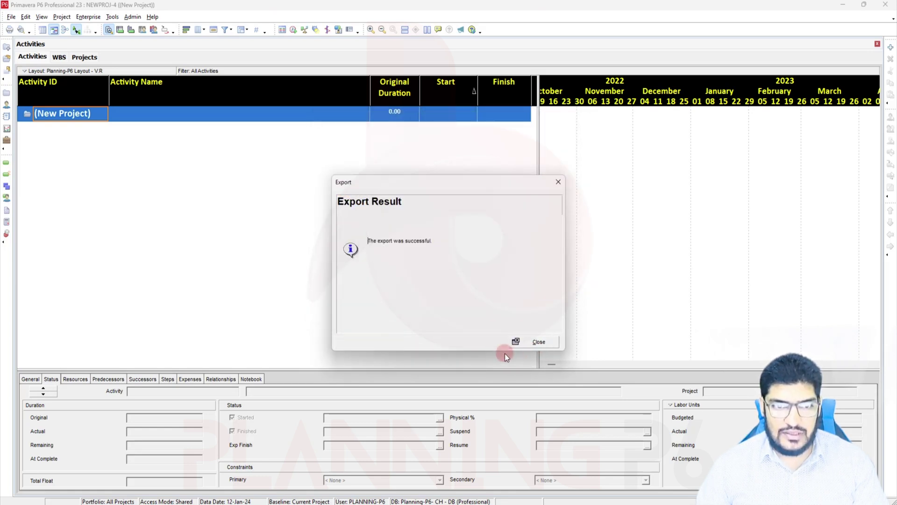
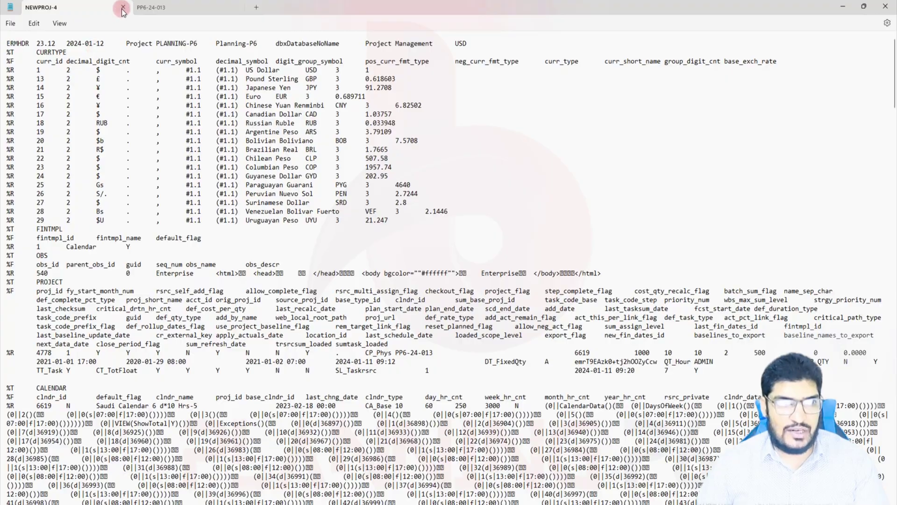
Close the NEWPROJ-4 and PP6-24-013 text files and return to Primavera P6.
click(123, 7)
click(378, 275)
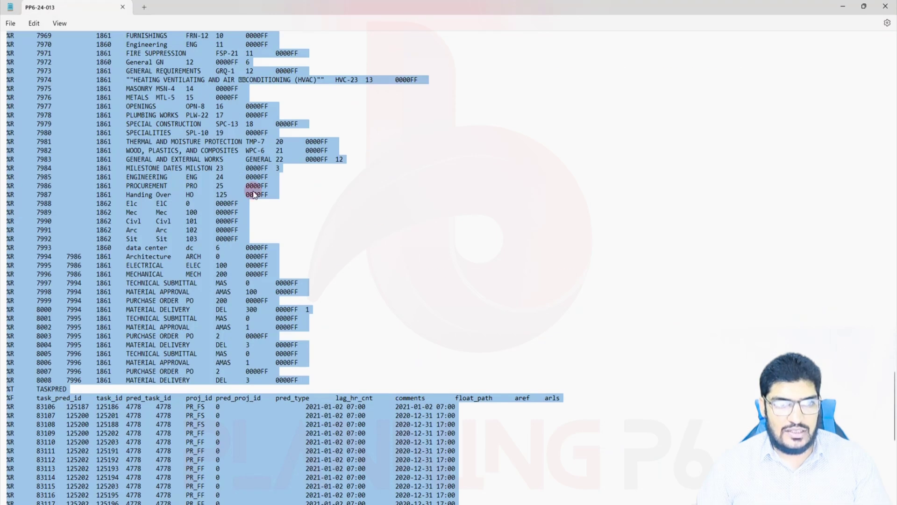
click(885, 6)
click(616, 502)
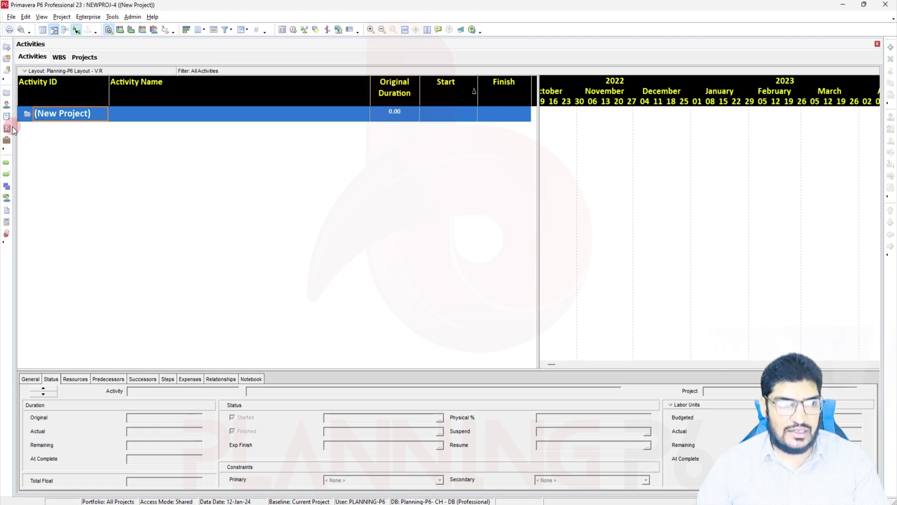
Start a Primavera PM (XER) import from the Projects view, using NEWPROJ-4 on the Desktop as the source file.
click(85, 58)
click(11, 17)
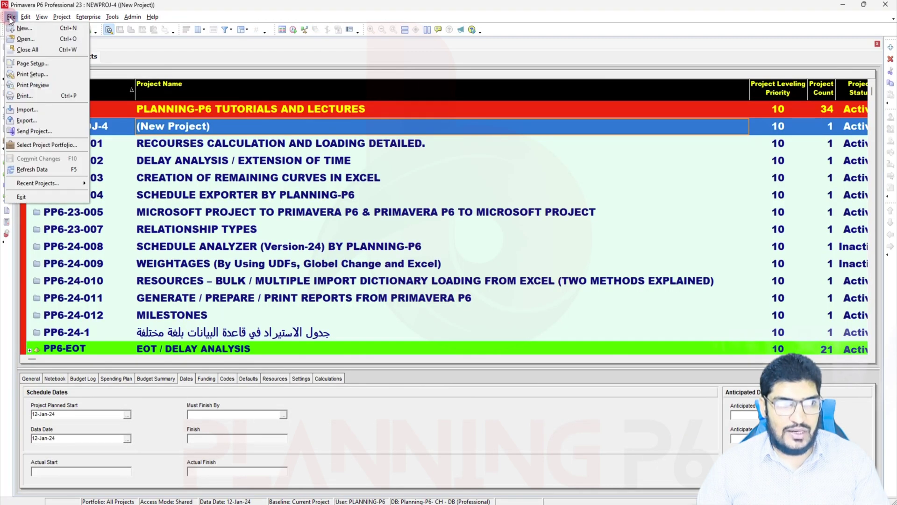
click(33, 110)
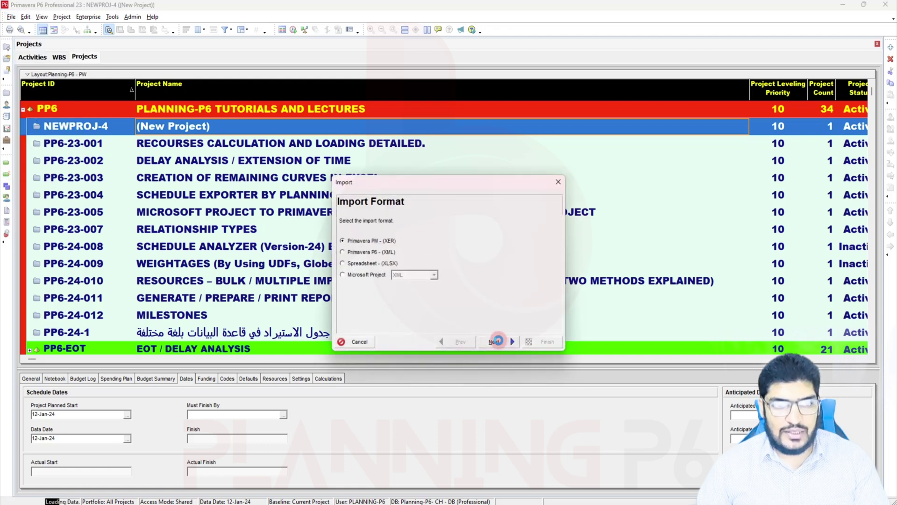
click(498, 340)
click(495, 342)
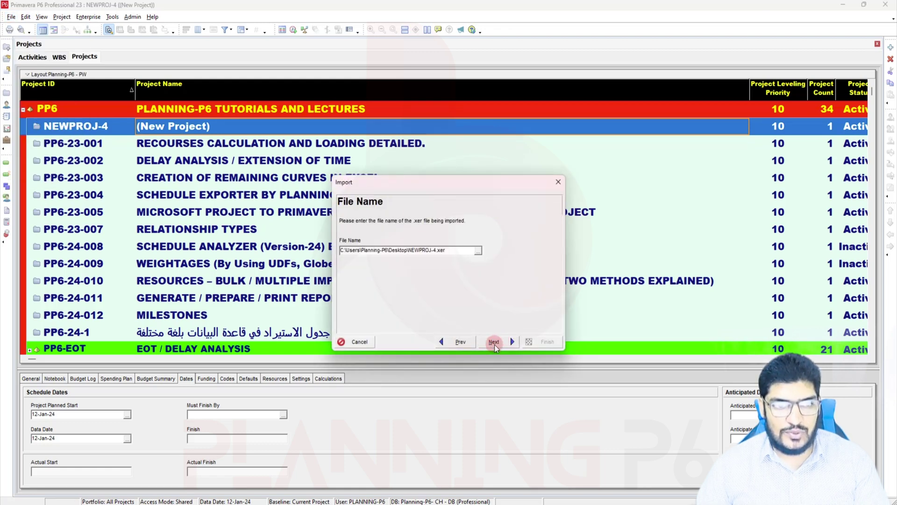
click(478, 251)
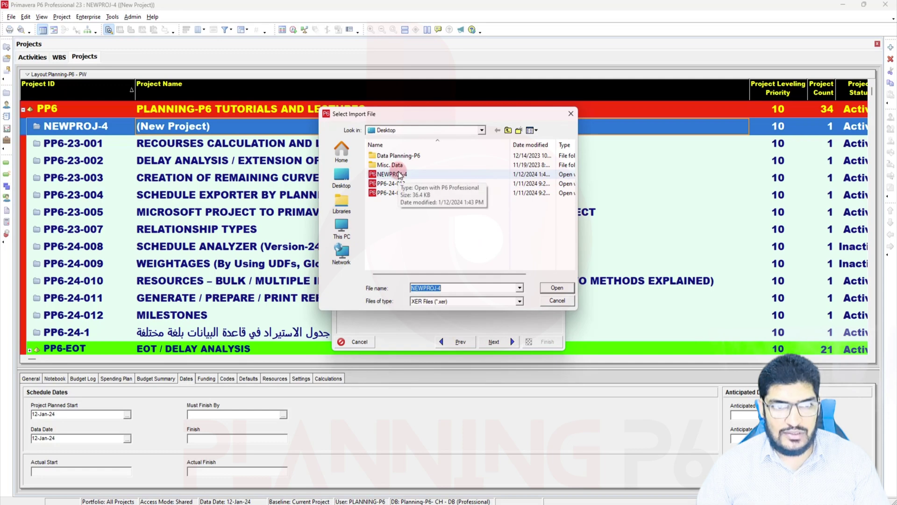
click(559, 287)
Import PP6-24-013 with Create New Project into the PP6 EPS and complete the import.
click(510, 342)
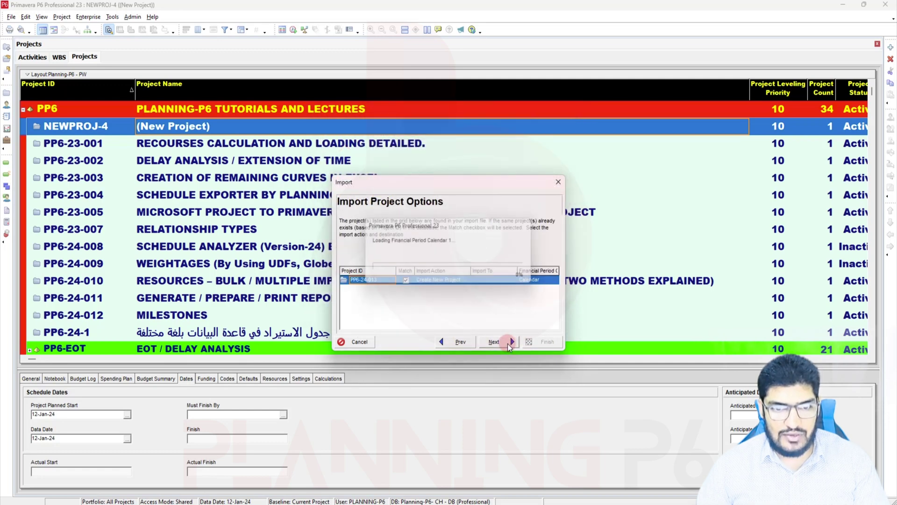
click(494, 282)
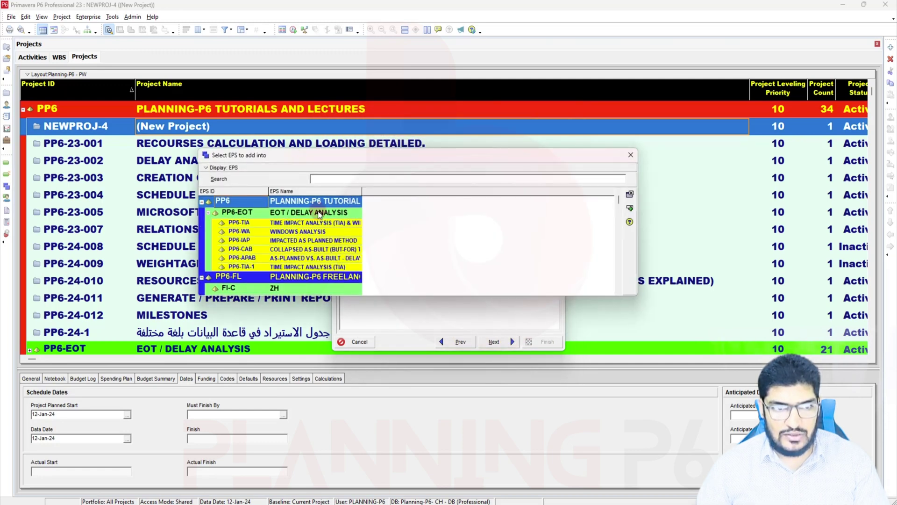
click(630, 208)
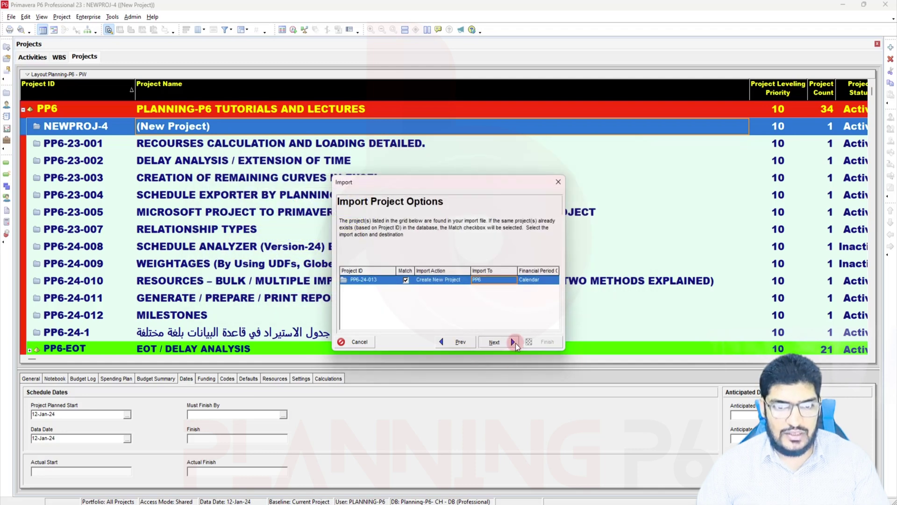
click(515, 343)
click(516, 343)
click(538, 343)
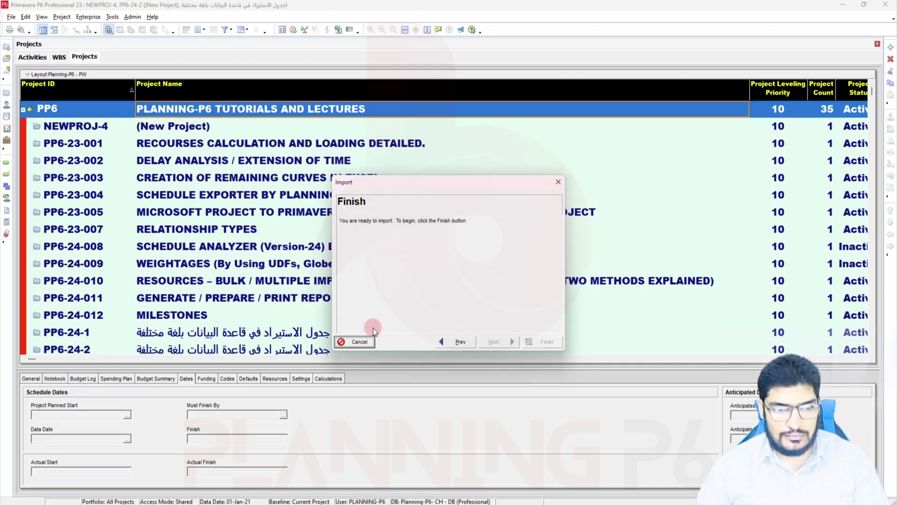
click(526, 342)
Find PP6-24-1 and PP6-24-2 in the project list and sort the projects by Project ID in descending order.
scroll(287, 288, down, 4)
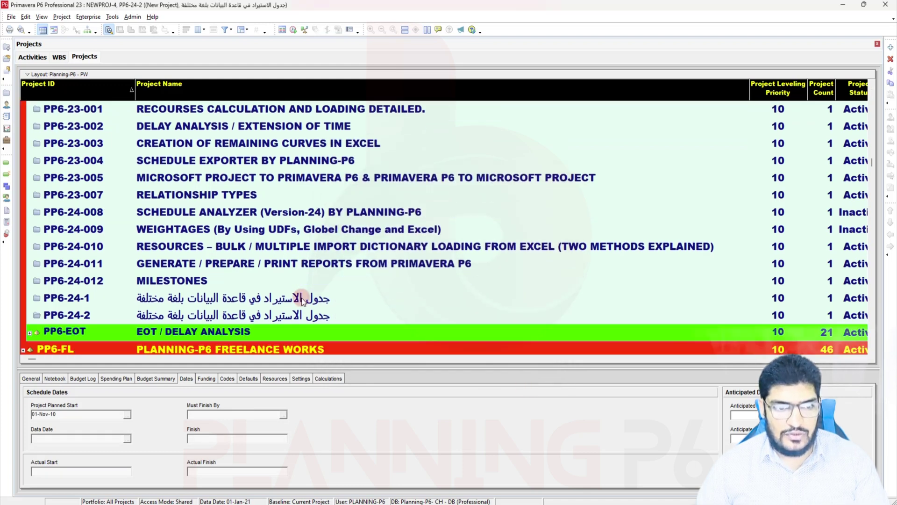
click(283, 281)
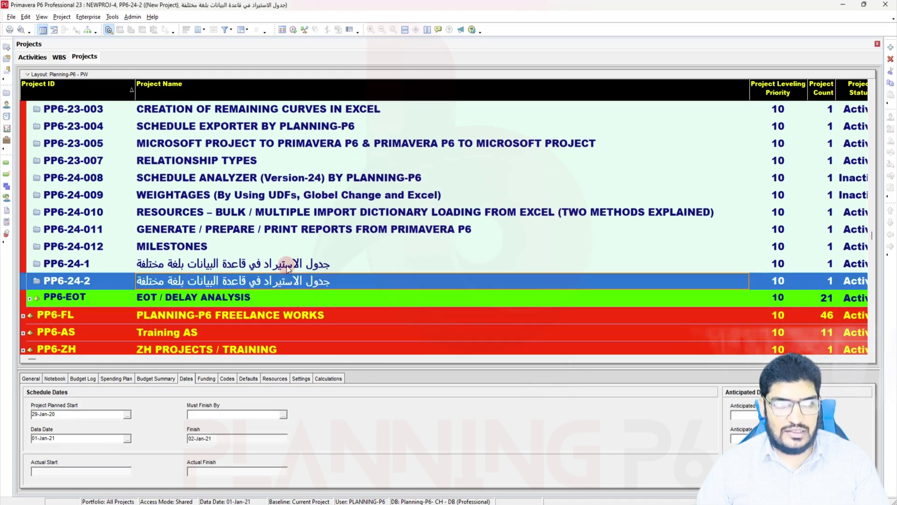
click(269, 262)
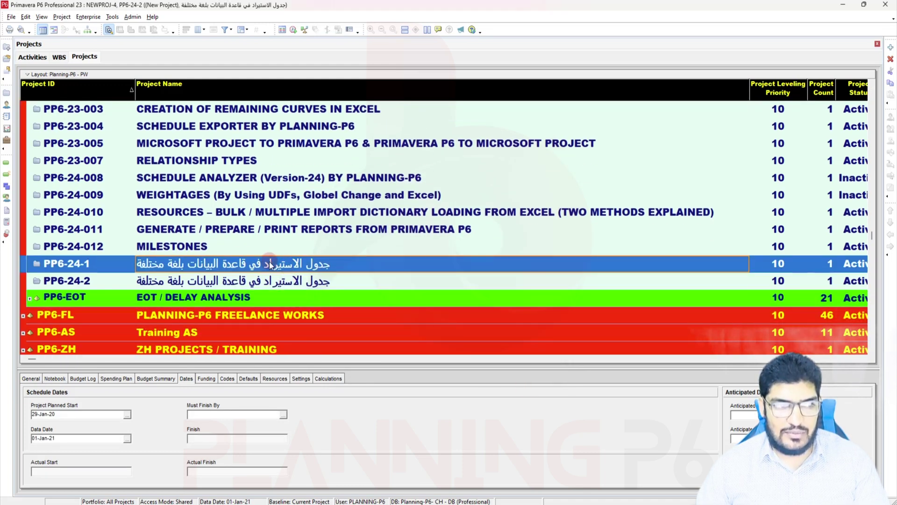
click(124, 89)
scroll(211, 299, up, 2)
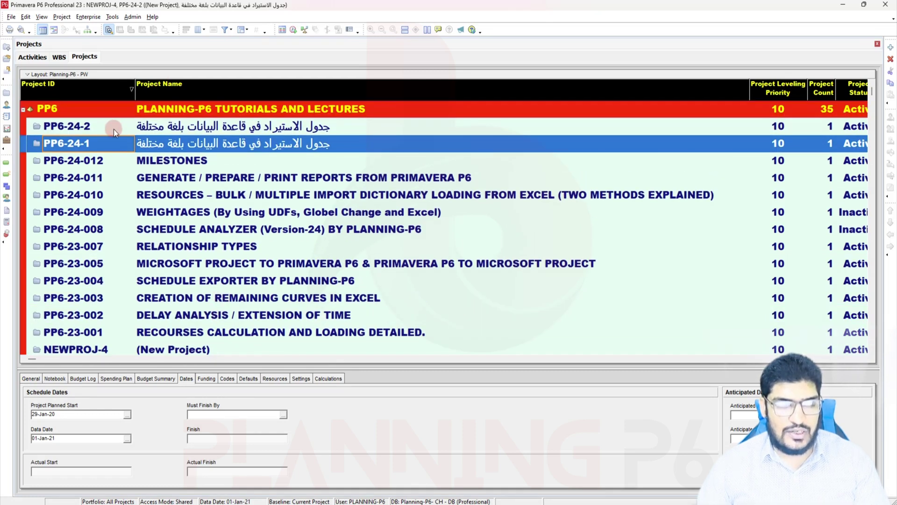
Open project PP6-24-1 by itself and review the language of its activity names.
right_click(206, 149)
click(228, 152)
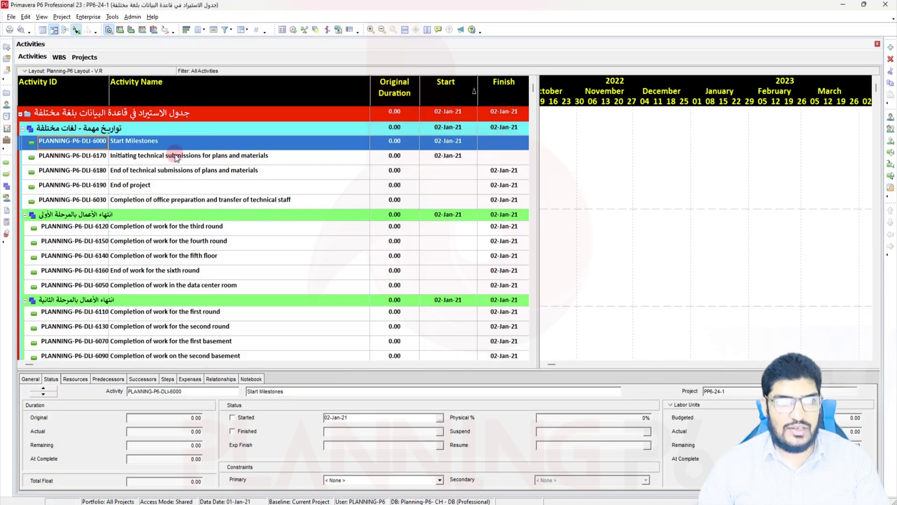
scroll(132, 160, down, 3)
scroll(133, 159, up, 3)
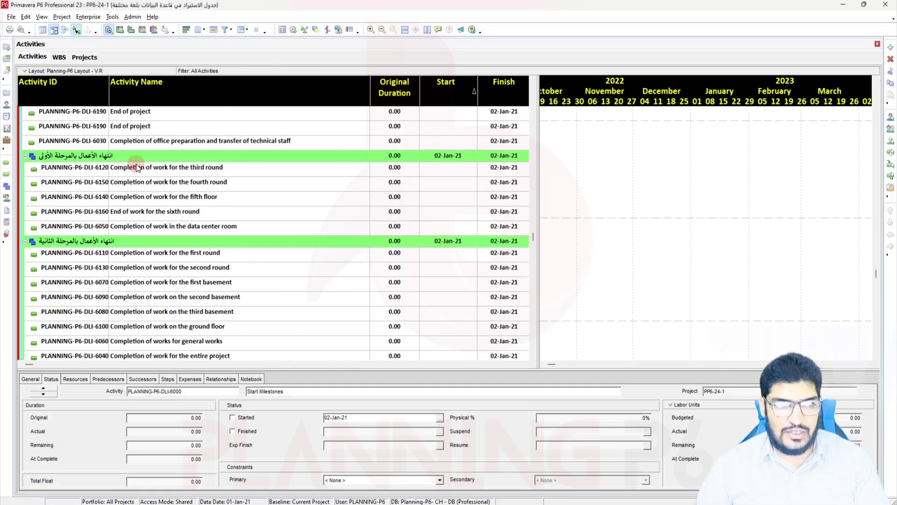
Open project PP6-24-2 by itself from the Projects view and review its WBS and activity names.
click(85, 57)
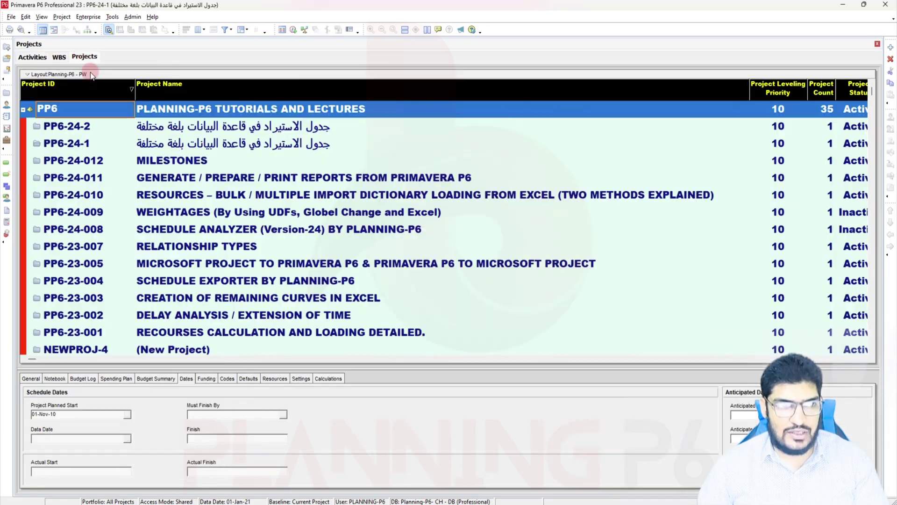
click(208, 141)
click(211, 126)
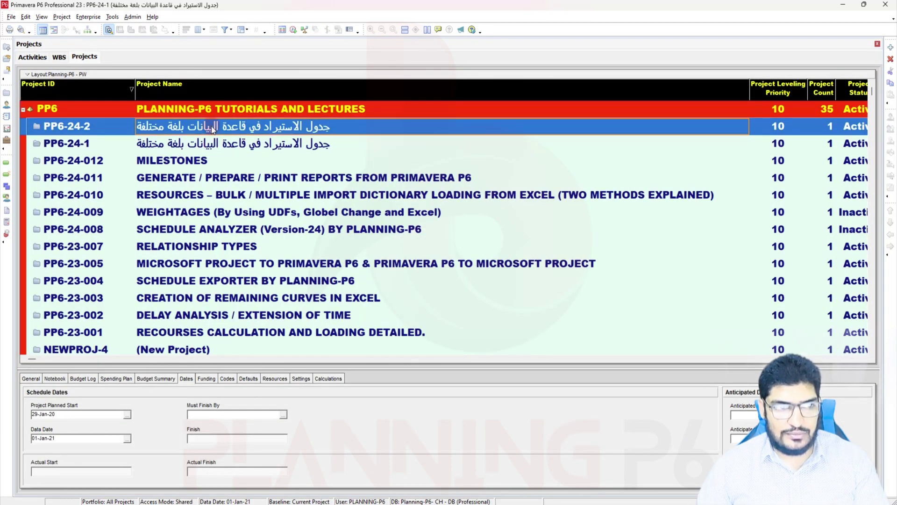
right_click(213, 127)
click(256, 133)
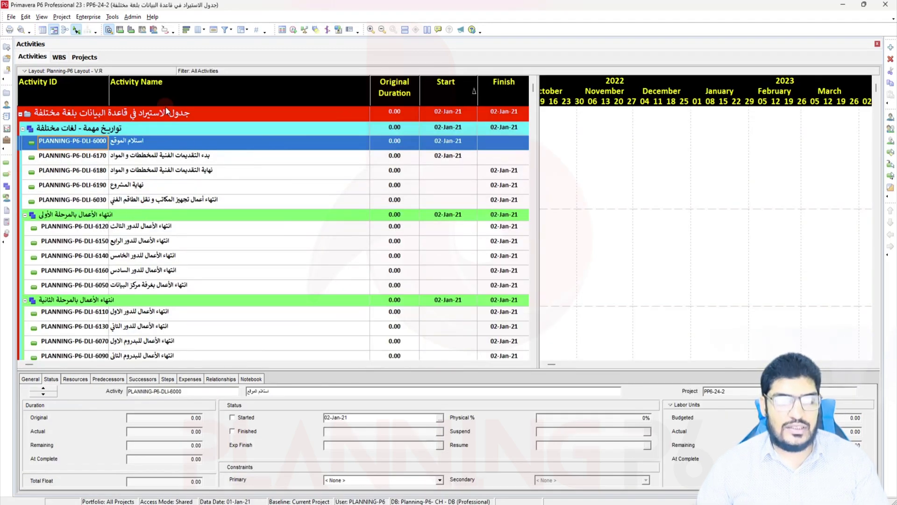
scroll(193, 200, down, 2)
scroll(182, 202, up, 2)
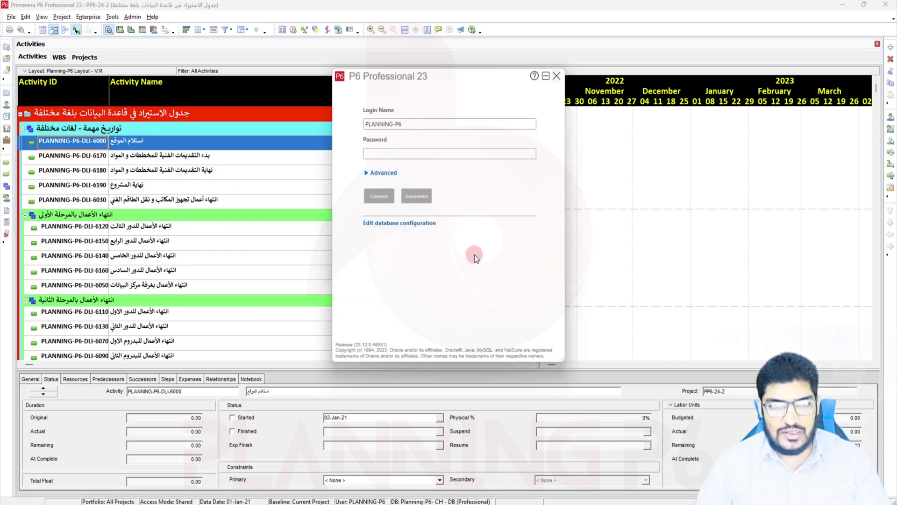
Expand the advanced options in the P6 Professional login window.
click(377, 172)
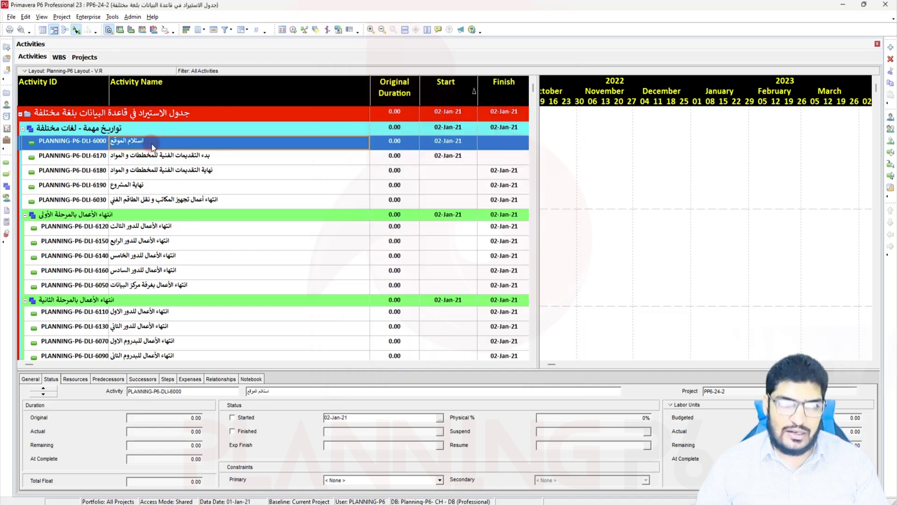
Open the name of activity PLANNING-P6-DLI-6000 for editing, and select the name of PLANNING-P6-DLI-6170.
click(150, 143)
click(152, 144)
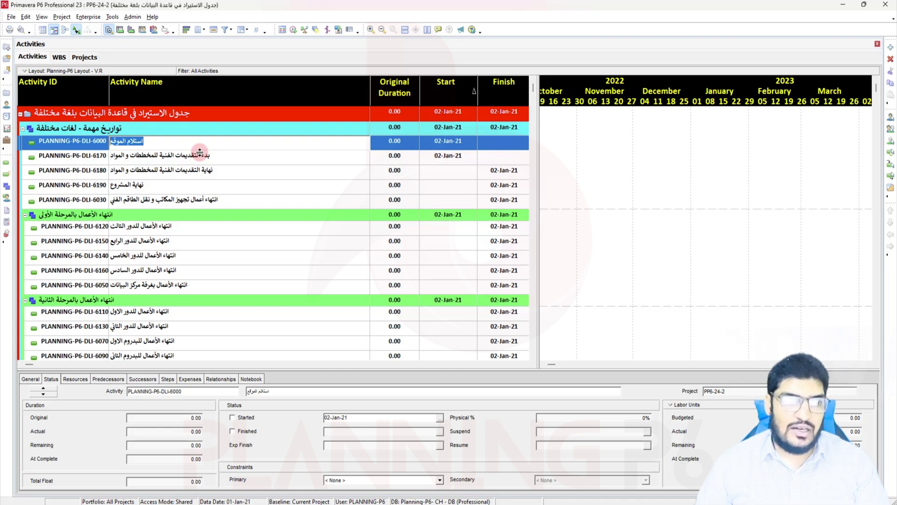
click(236, 155)
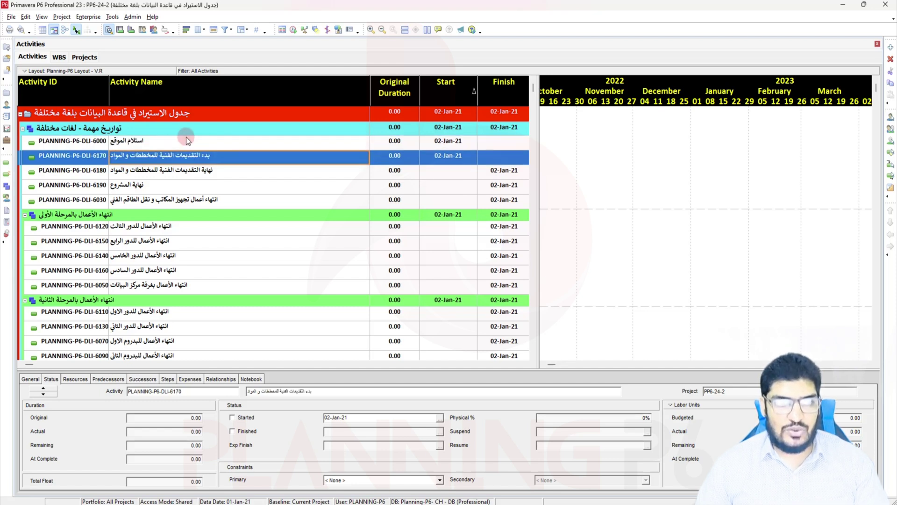